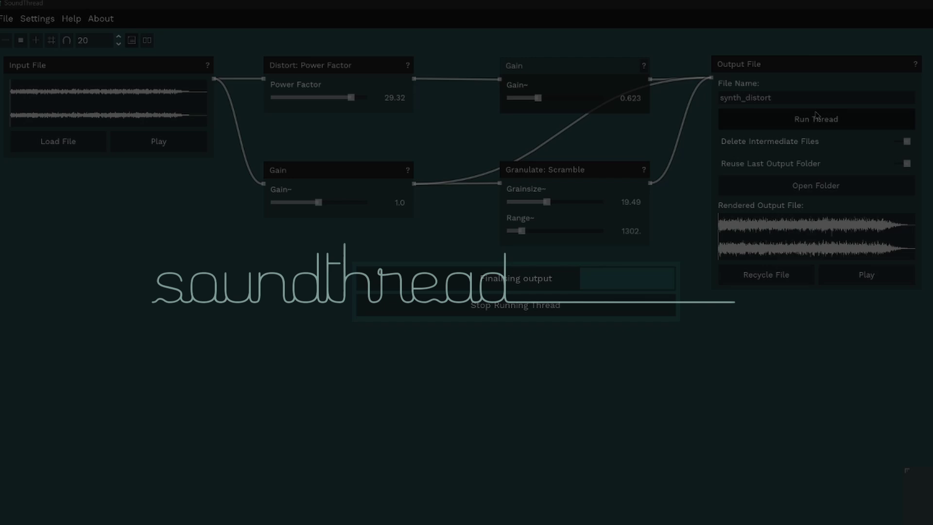
Play the rendered synth_distort file from the Output File node.
{"action": "left_click", "coordinate": [882, 275]}
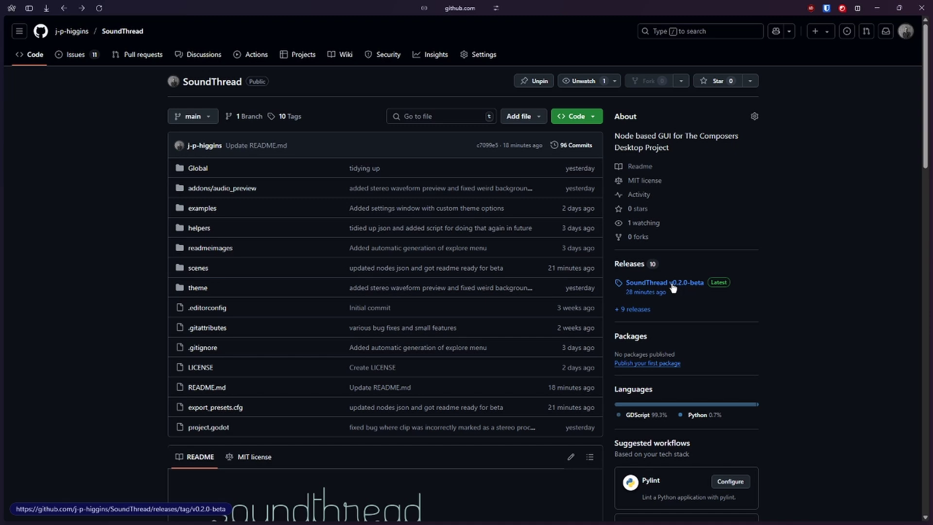
Download the v0.2.0-beta _windows.zip asset, then go to the Composers Desktop Project downloads page.
{"action": "left_click", "coordinate": [672, 288]}
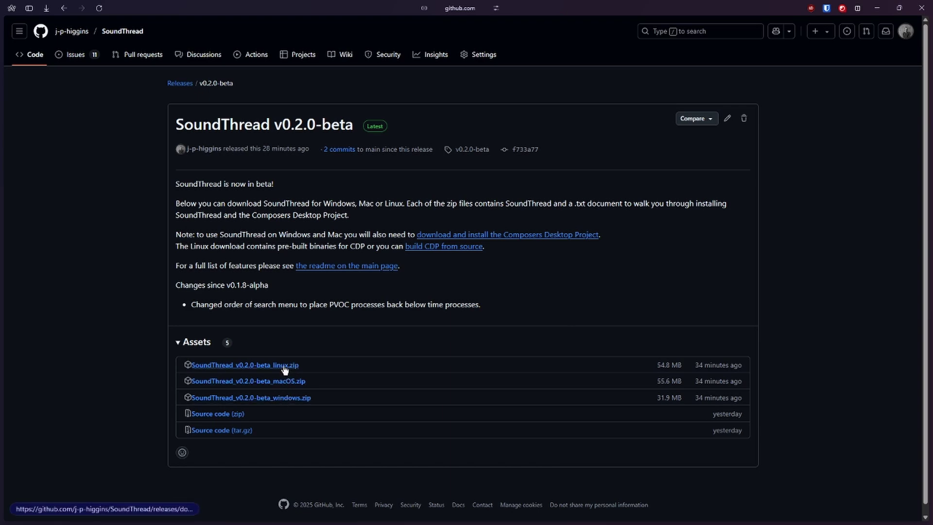
{"action": "left_click", "coordinate": [281, 398]}
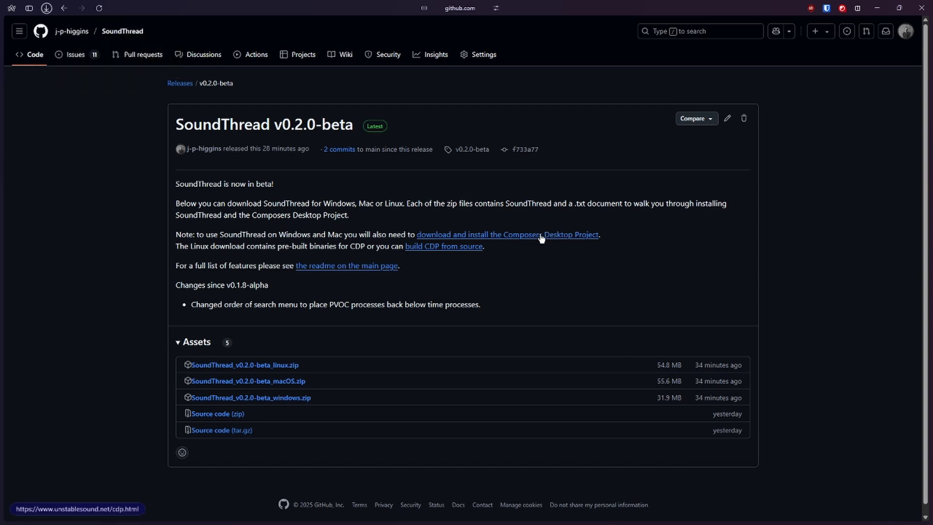
{"action": "left_click", "coordinate": [546, 238]}
{"action": "scroll", "coordinate": [369, 294], "scroll_direction": "down", "scroll_amount": 7}
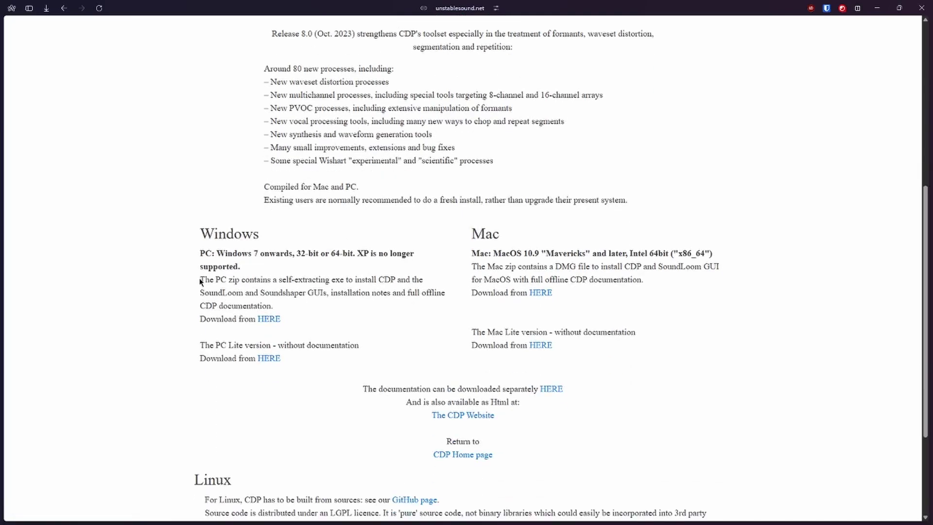
Extract SoundThread_v0.2.0-beta_windows.zip into the downloads folder.
{"action": "left_click_drag", "start_coordinate": [201, 279], "coordinate": [277, 319]}
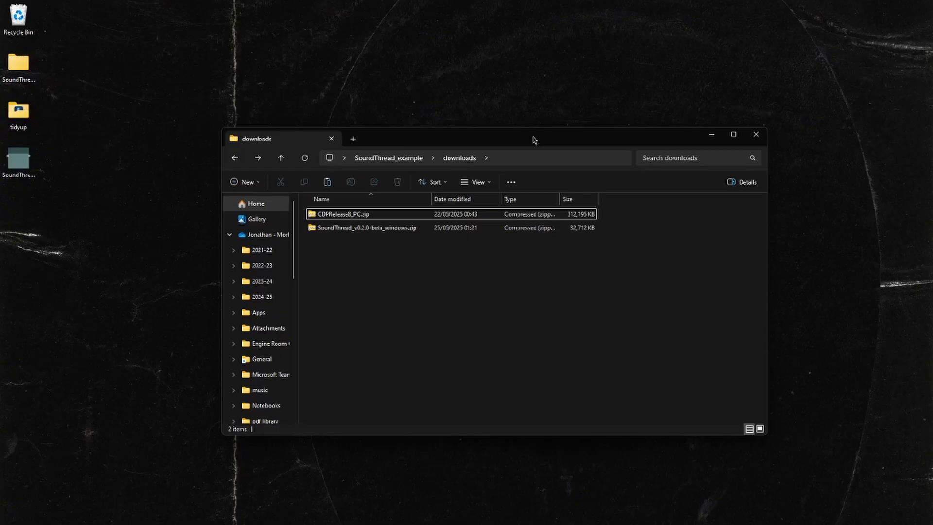
{"action": "left_click", "coordinate": [371, 232]}
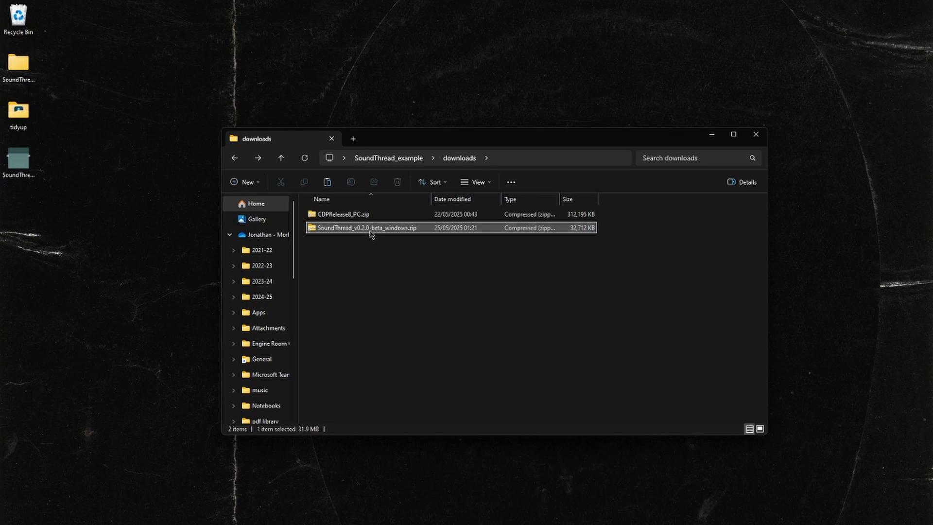
{"action": "left_click", "coordinate": [533, 182]}
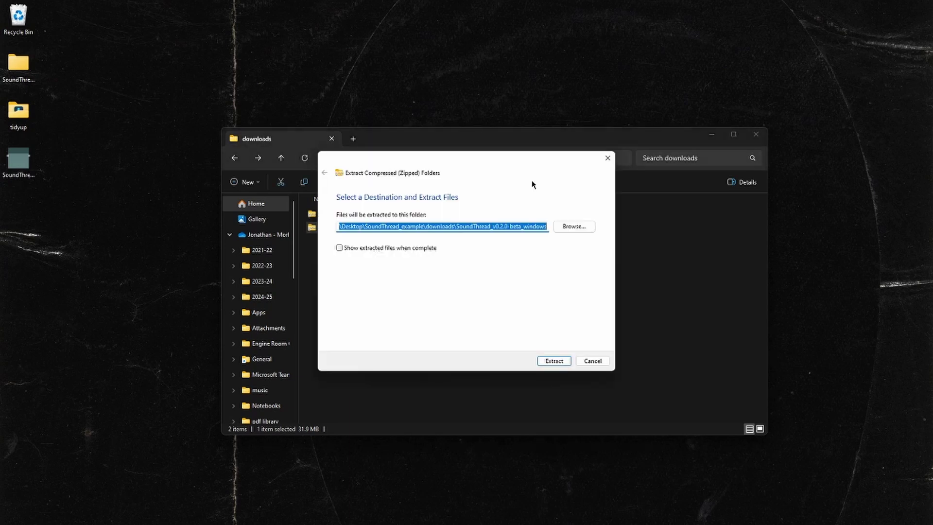
{"action": "left_click", "coordinate": [555, 362]}
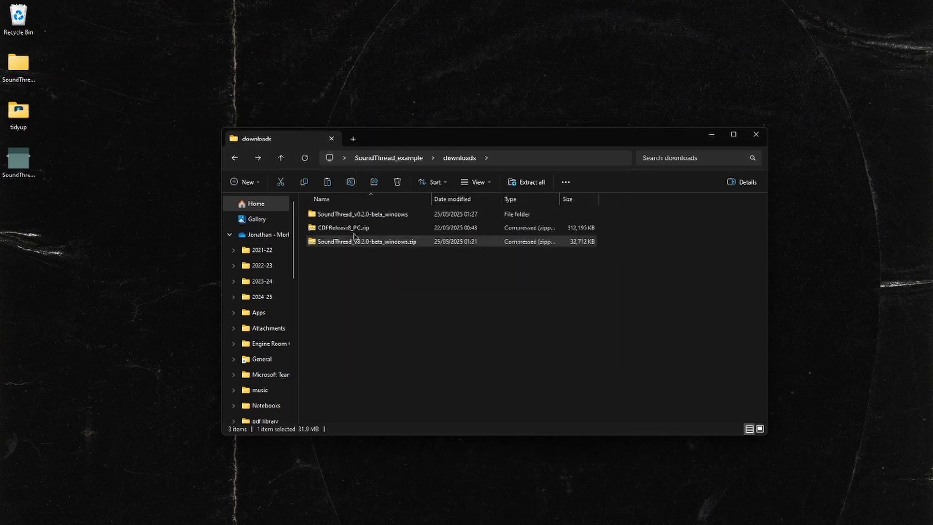
Extract CDPRelease8_PC.zip and open the resulting CDPRelease8_PC folder.
{"action": "left_click", "coordinate": [354, 232]}
{"action": "left_click", "coordinate": [527, 183]}
{"action": "left_click", "coordinate": [554, 361]}
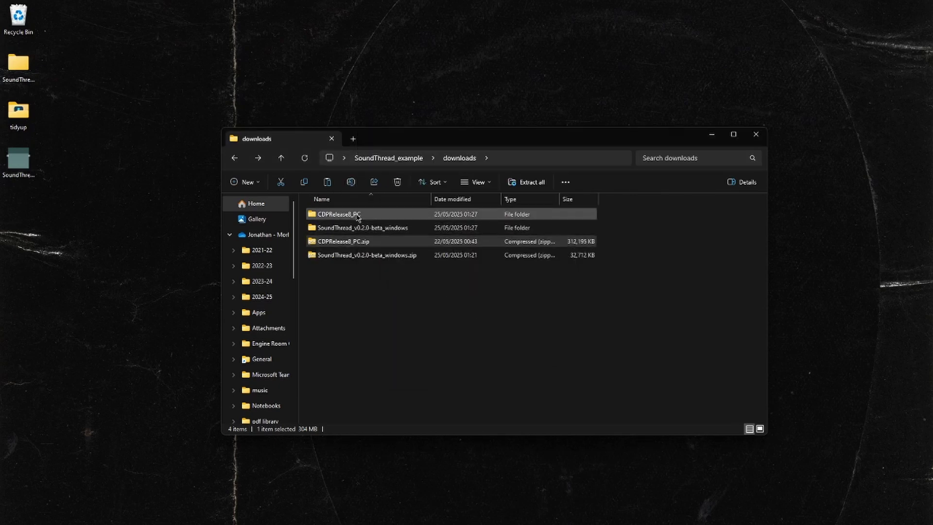
{"action": "double_click", "coordinate": [358, 217]}
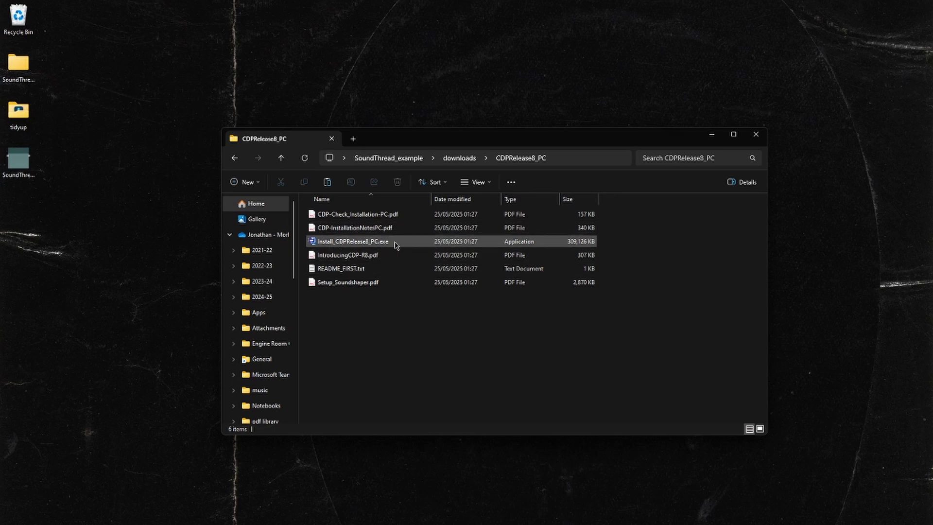
Run Install_CDPRelease8_PC.exe, choosing More info and Run anyway in SmartScreen.
{"action": "double_click", "coordinate": [341, 242]}
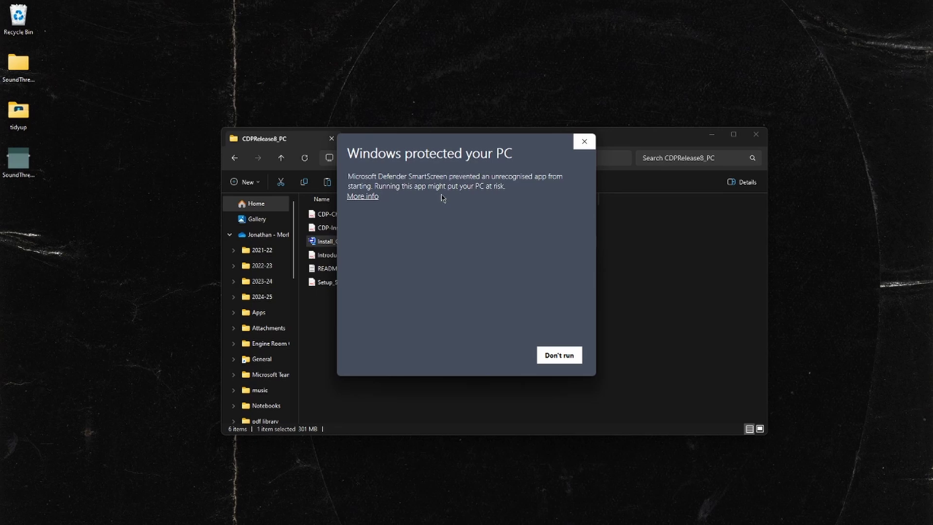
{"action": "left_click", "coordinate": [365, 197]}
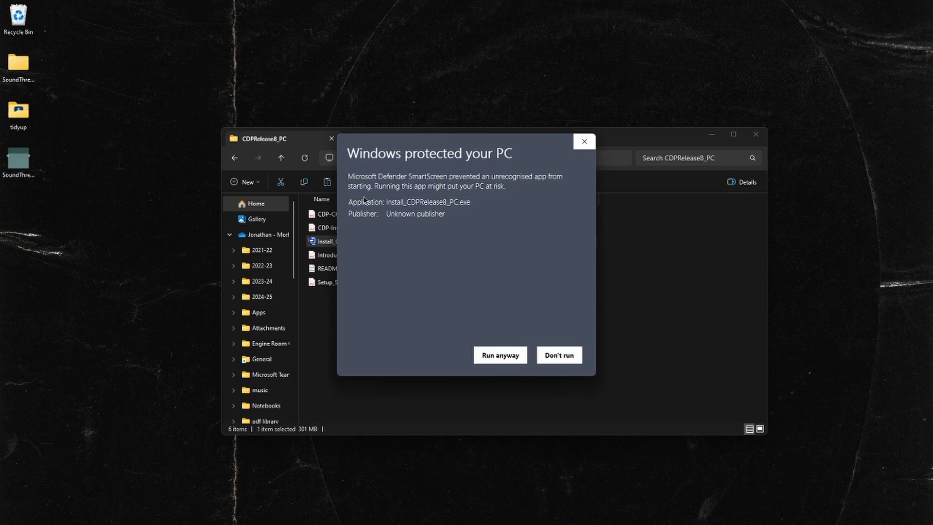
{"action": "left_click", "coordinate": [500, 356]}
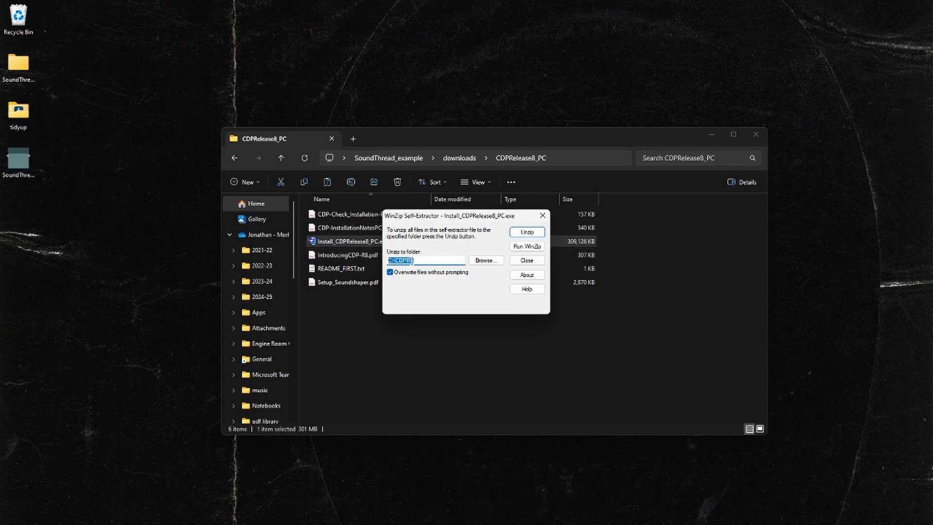
Unzip the CDP Release 8 files to C:\CDPR8, acknowledge success, and close the extractor.
{"action": "left_click", "coordinate": [420, 260]}
{"action": "left_click_drag", "start_coordinate": [436, 265], "coordinate": [378, 264]}
{"action": "left_click", "coordinate": [437, 261]}
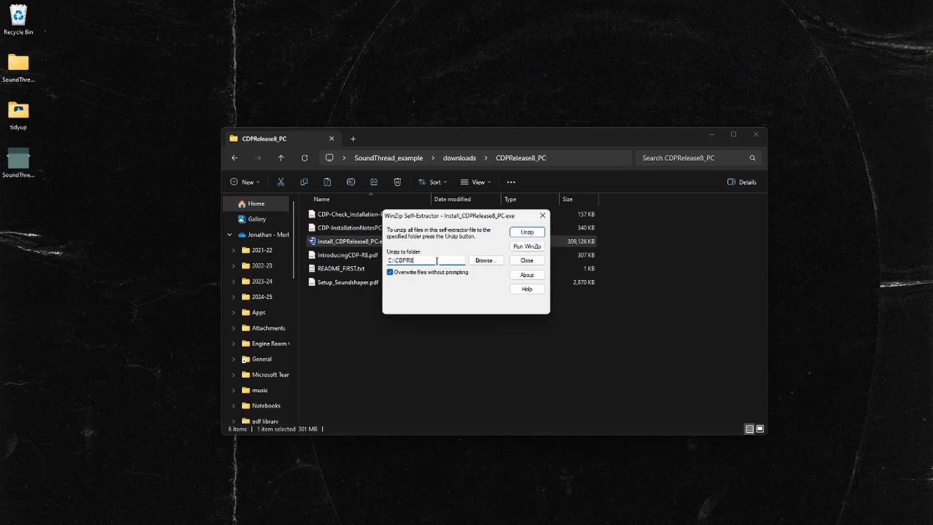
{"action": "left_click", "coordinate": [533, 235]}
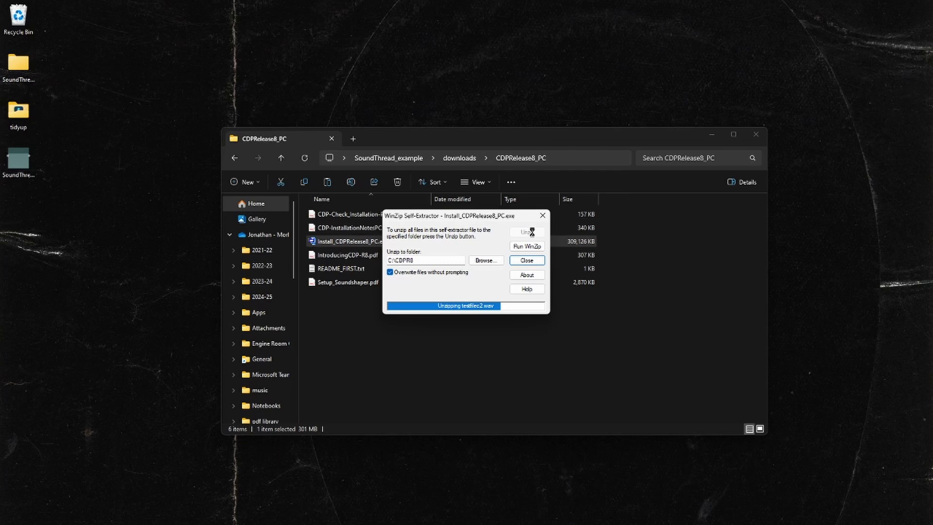
{"action": "left_click", "coordinate": [502, 296]}
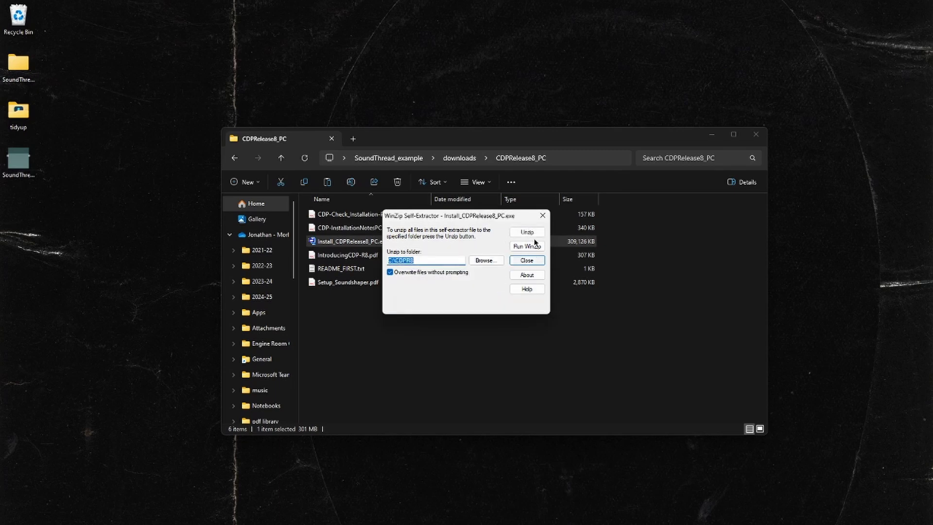
{"action": "left_click", "coordinate": [519, 264]}
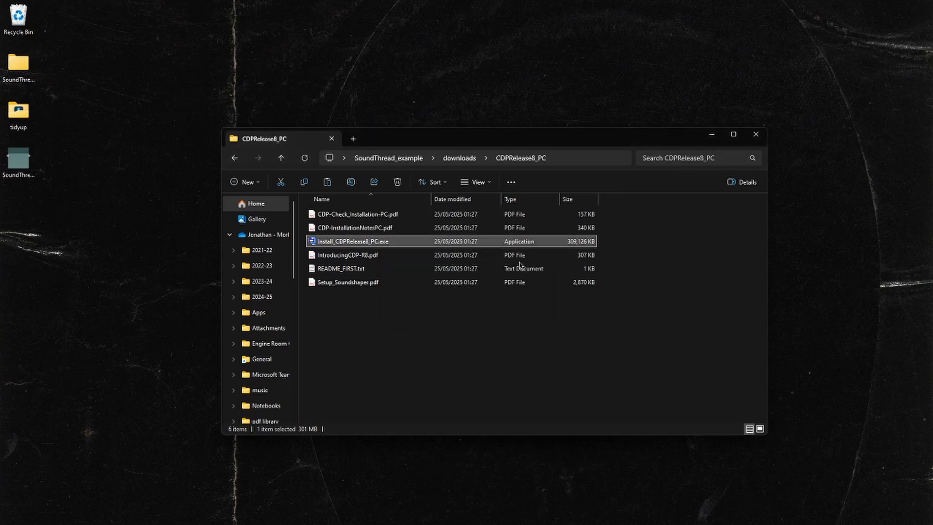
Launch SoundThread.exe from the nested SoundThread_v0.2.0-beta_windows folder, expanding SmartScreen's More info.
{"action": "left_click", "coordinate": [233, 161]}
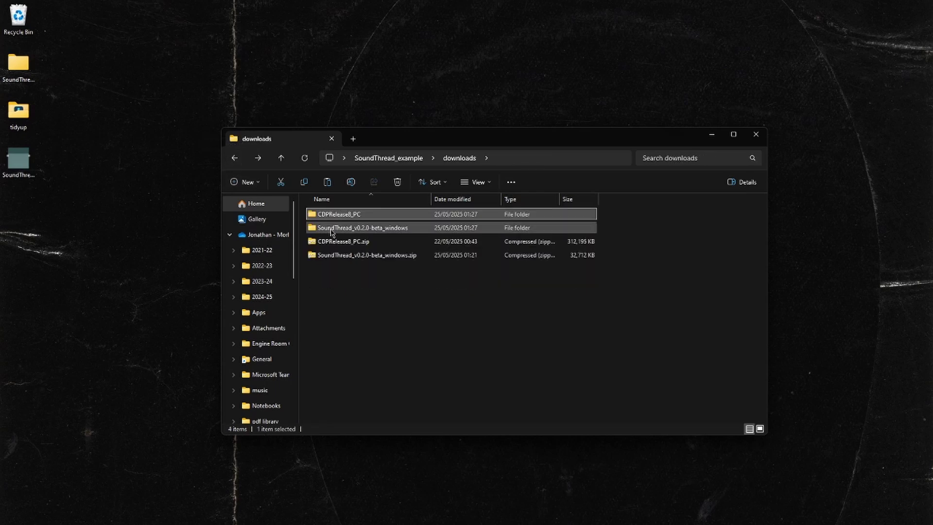
{"action": "double_click", "coordinate": [331, 228]}
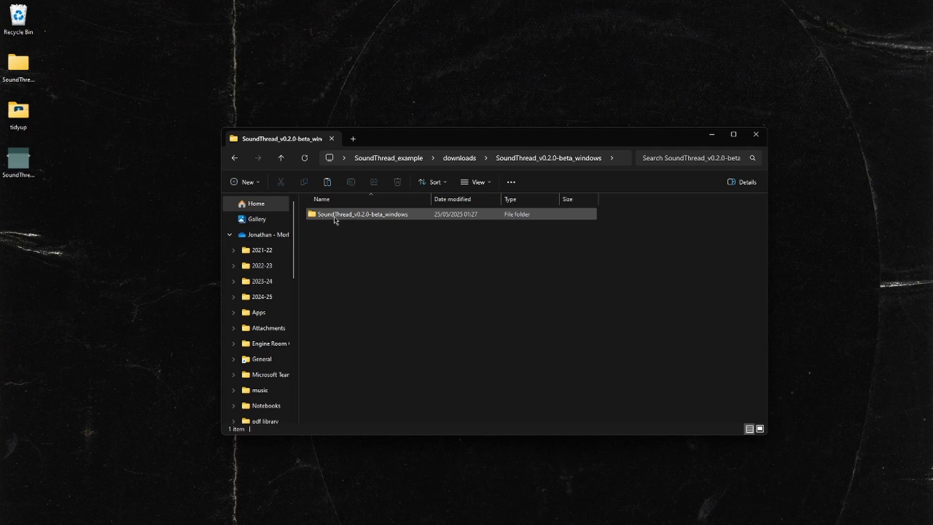
{"action": "double_click", "coordinate": [335, 219]}
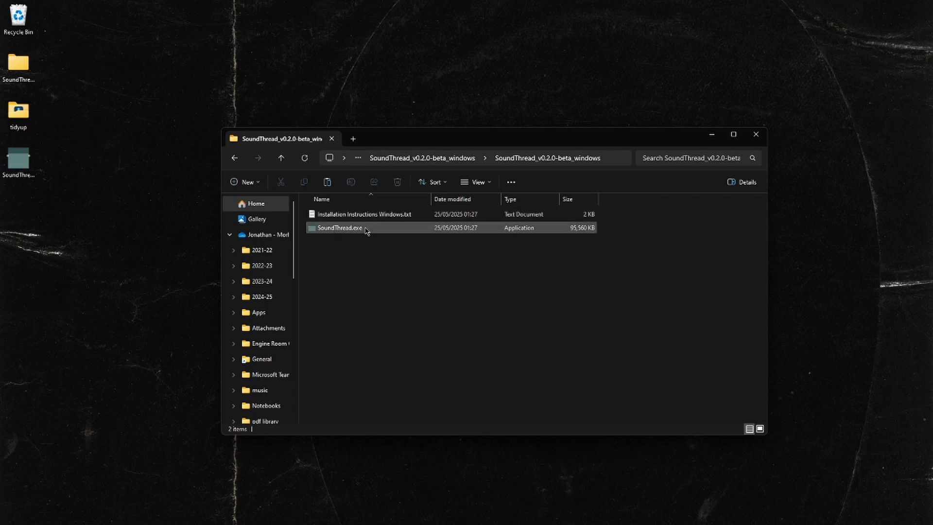
{"action": "double_click", "coordinate": [332, 228]}
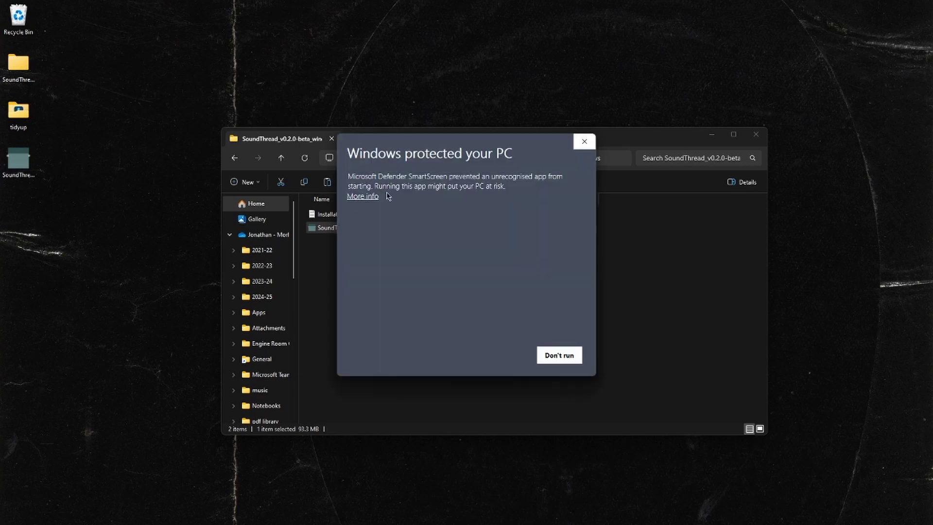
{"action": "left_click", "coordinate": [371, 197]}
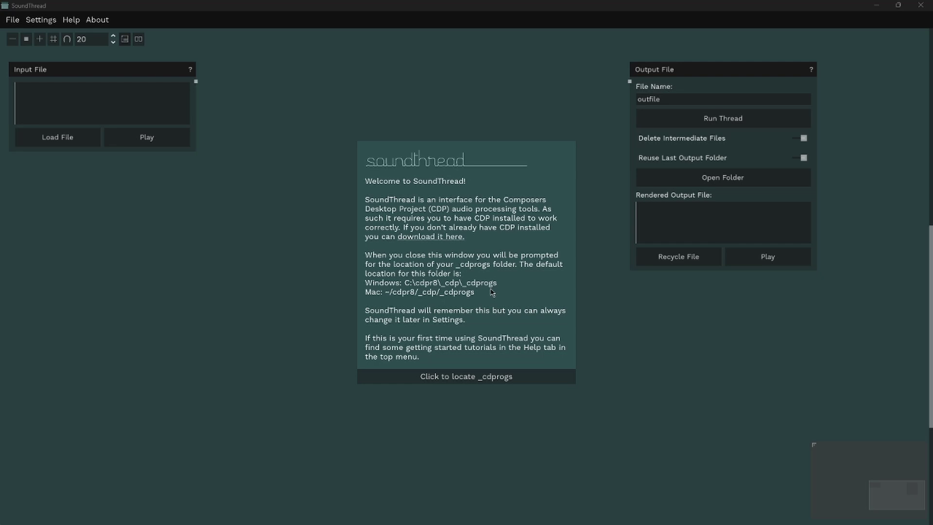
Locate _cdprogs by browsing C:\CDPR8\_cdp and selecting that folder.
{"action": "left_click", "coordinate": [480, 378]}
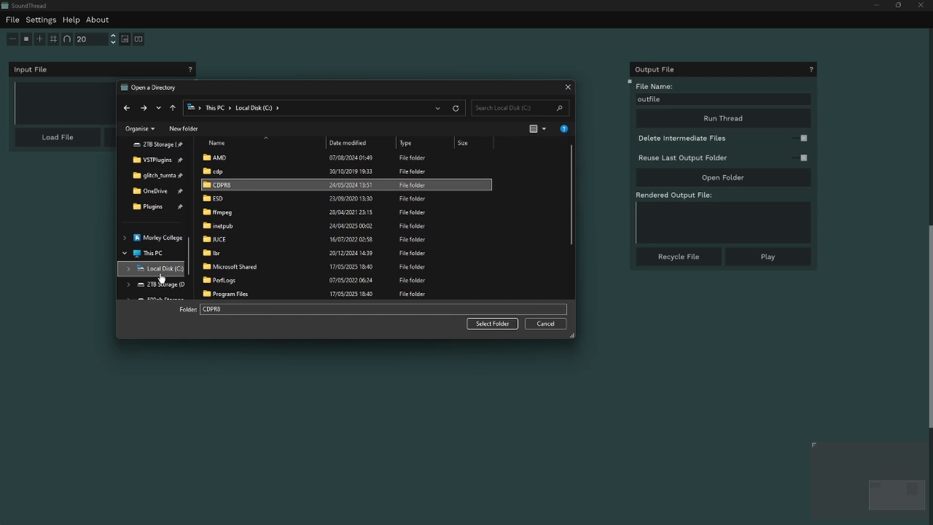
{"action": "double_click", "coordinate": [236, 186]}
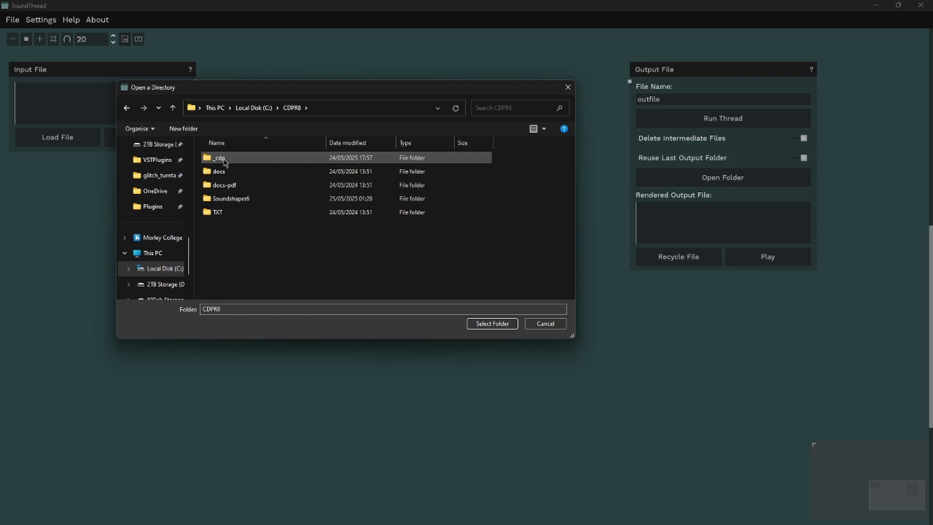
{"action": "double_click", "coordinate": [230, 160]}
{"action": "left_click", "coordinate": [237, 198]}
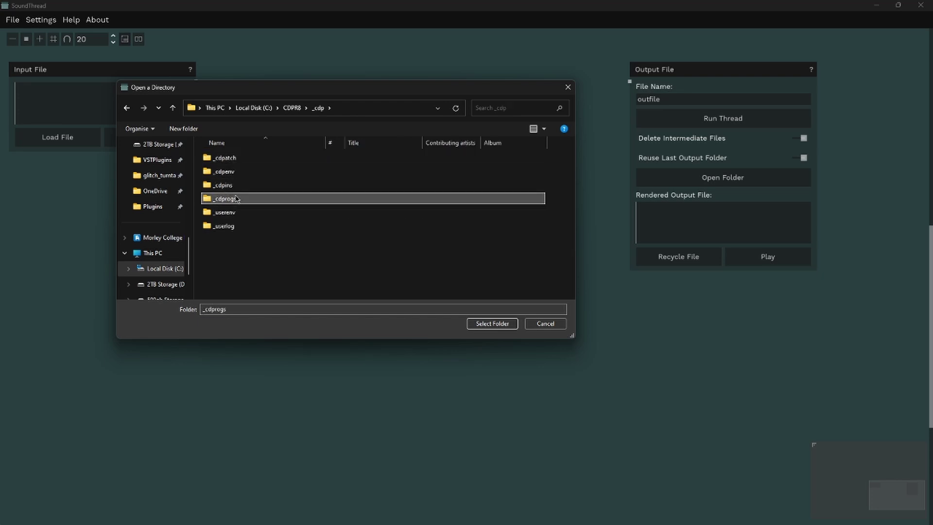
{"action": "left_click", "coordinate": [488, 326]}
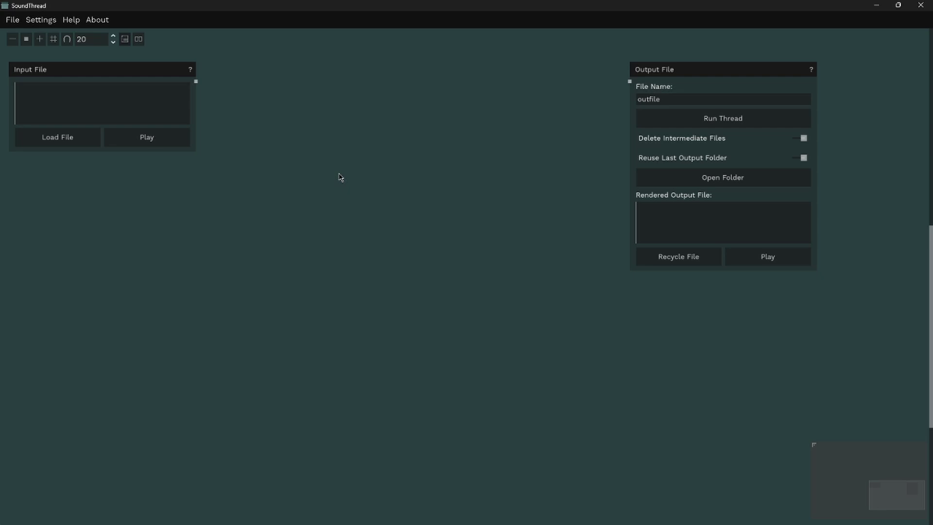
Reconfirm _cdprogs as the cdprogs folder location in SoundThread's settings.
{"action": "left_click", "coordinate": [40, 21]}
{"action": "left_click", "coordinate": [61, 36]}
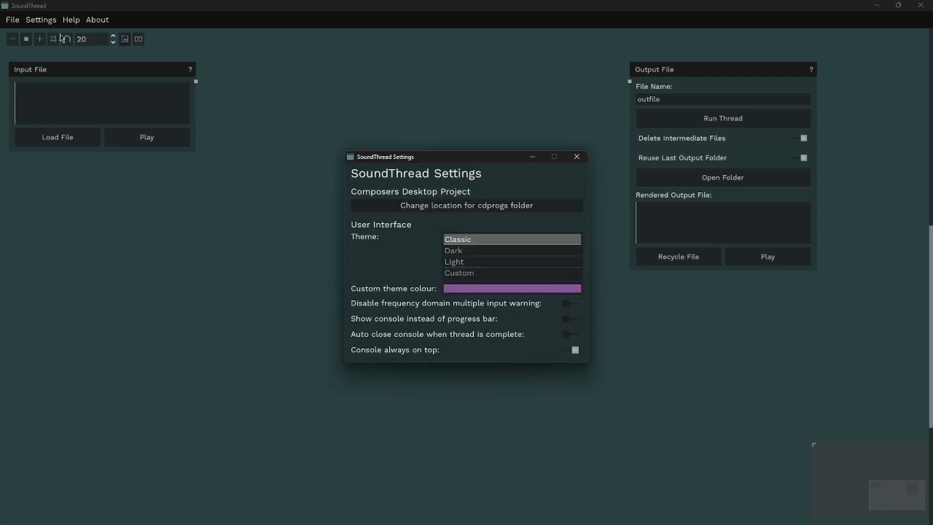
{"action": "left_click", "coordinate": [410, 208]}
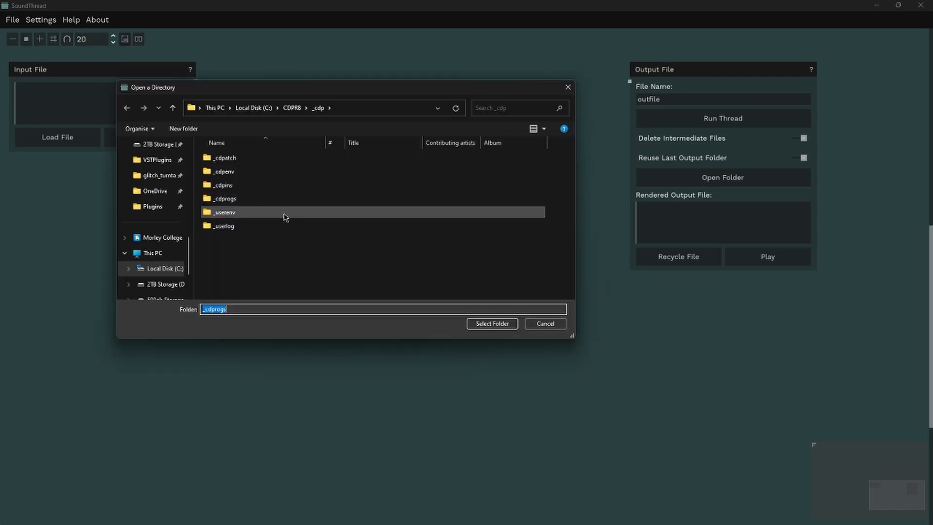
{"action": "left_click", "coordinate": [537, 327]}
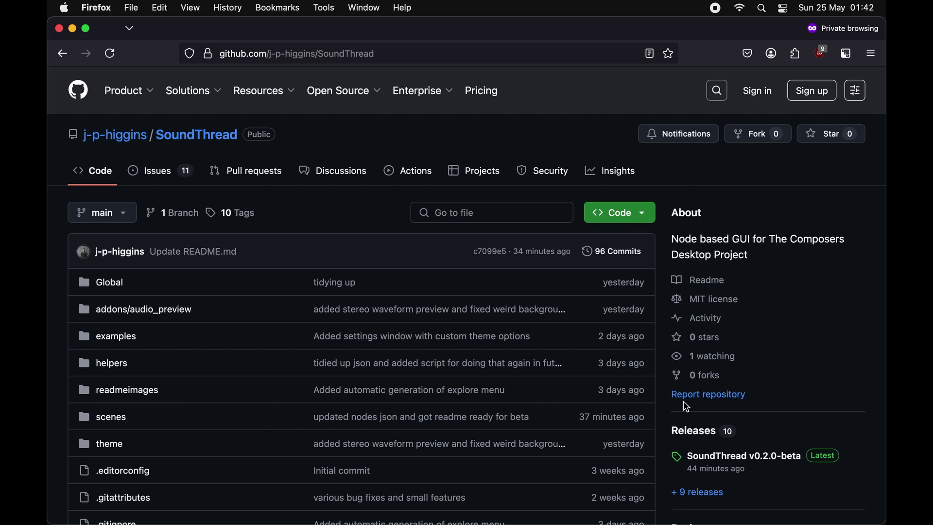
Download SoundThread_v0.2.0-beta_macOS.zip from the release's Assets list.
{"action": "left_click", "coordinate": [700, 436]}
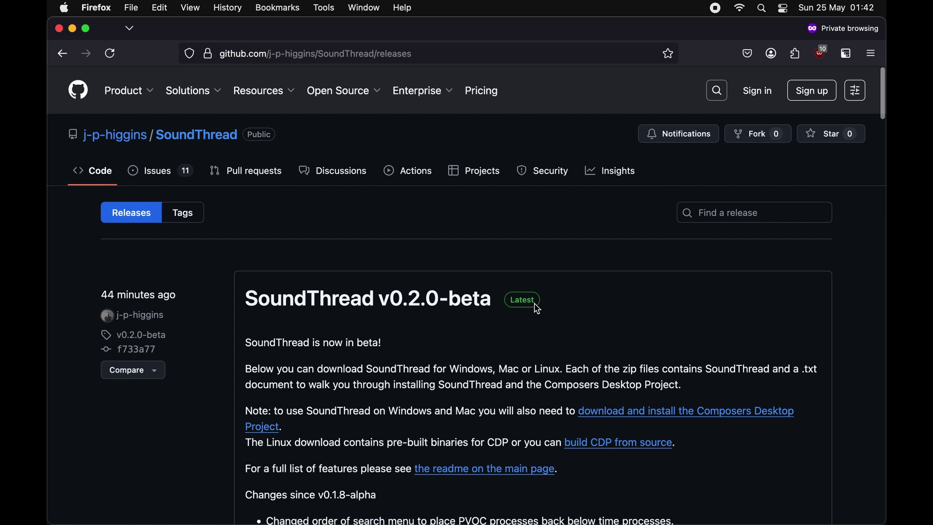
{"action": "scroll", "coordinate": [537, 309], "scroll_direction": "down", "scroll_amount": 5}
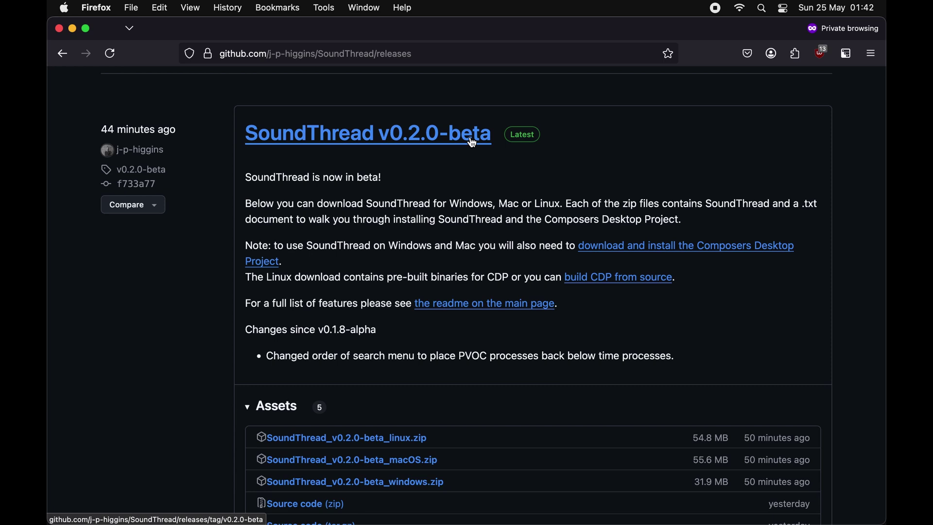
{"action": "scroll", "coordinate": [448, 229], "scroll_direction": "down", "scroll_amount": 2}
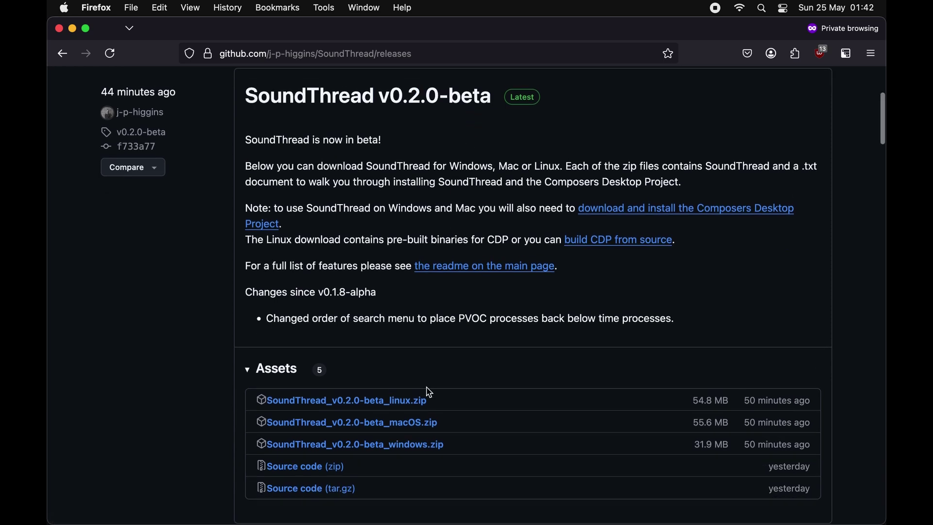
{"action": "left_click", "coordinate": [414, 427]}
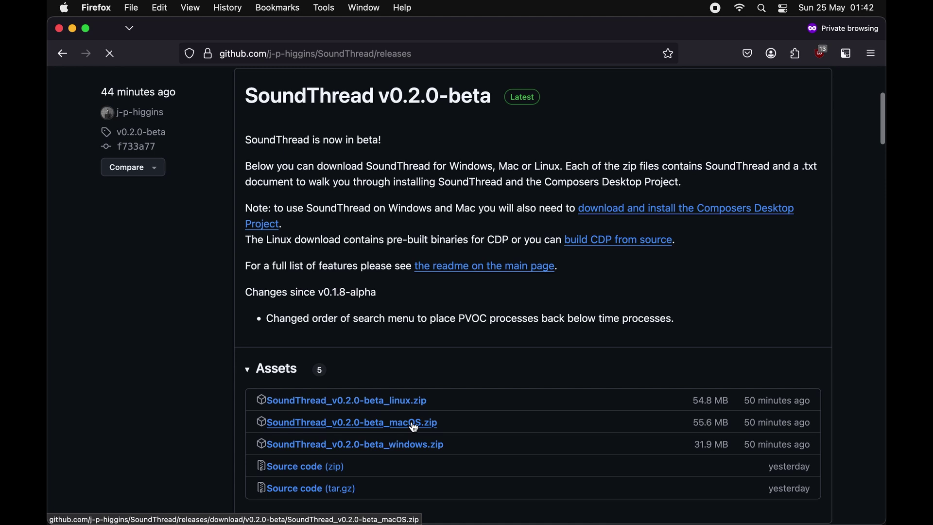
Download CDPRelease8_Mac.zip from the Composers Desktop Project downloads page.
{"action": "left_click", "coordinate": [611, 214]}
{"action": "left_click", "coordinate": [611, 214]}
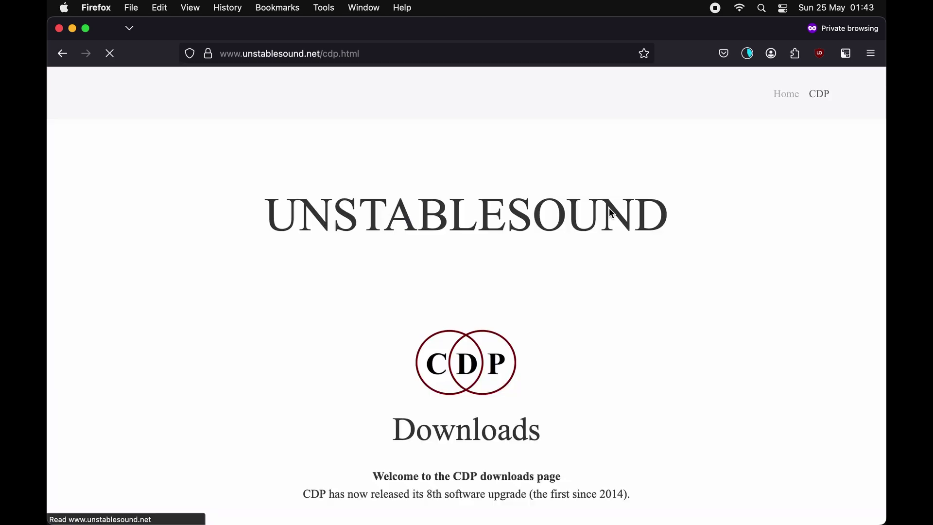
{"action": "scroll", "coordinate": [610, 209], "scroll_direction": "down", "scroll_amount": 10}
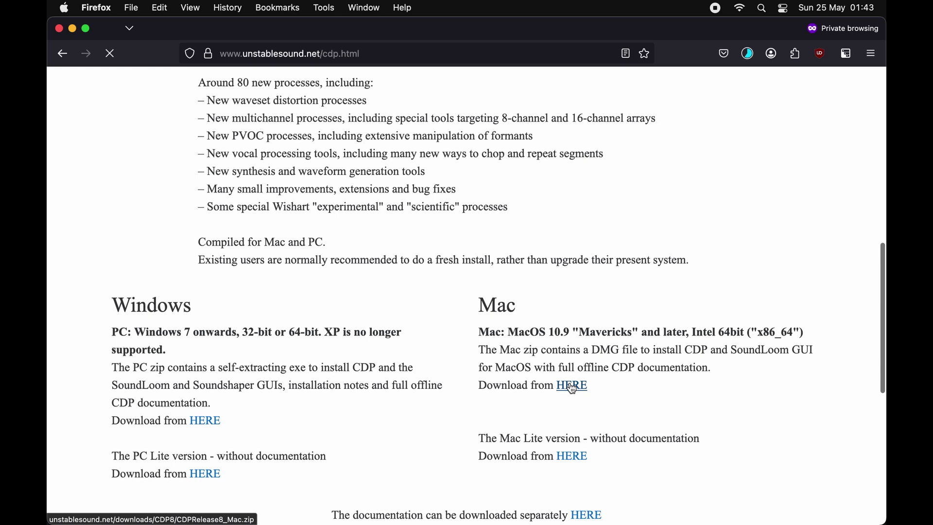
{"action": "left_click", "coordinate": [575, 387]}
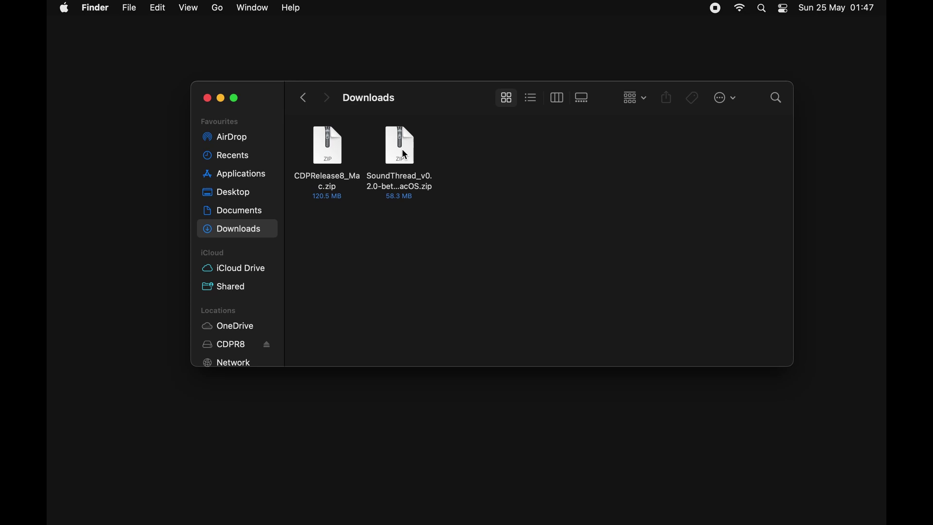
Extract the SoundThread macOS zip and CDPRelease8_Mac zip in Downloads.
{"action": "left_click", "coordinate": [402, 149]}
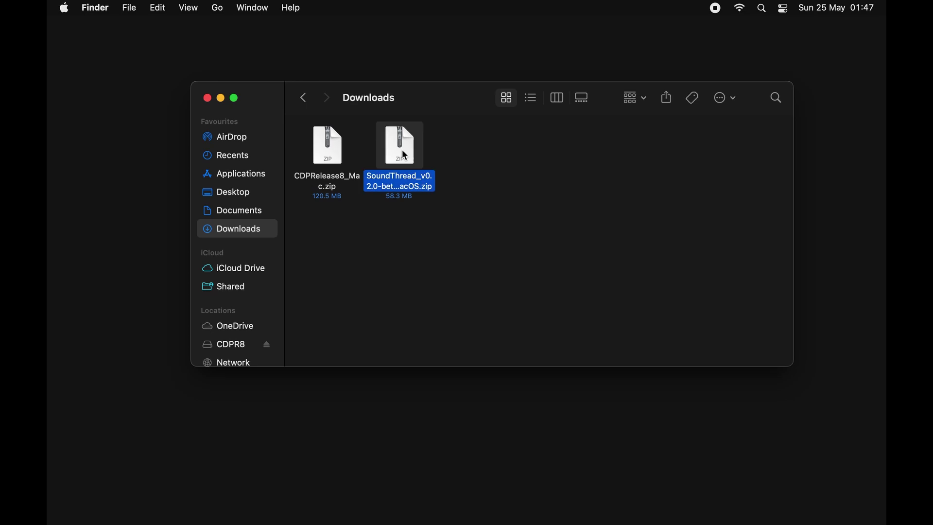
{"action": "double_click", "coordinate": [403, 151]}
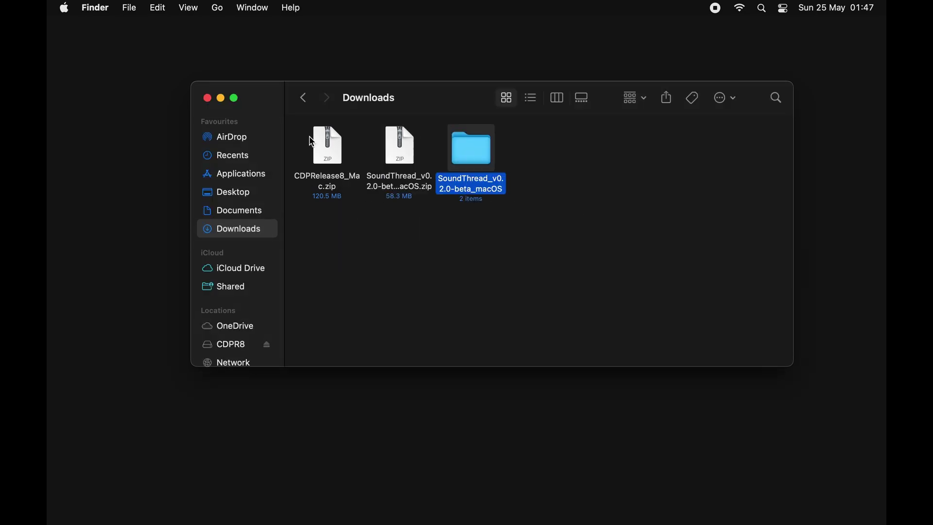
{"action": "left_click", "coordinate": [329, 150]}
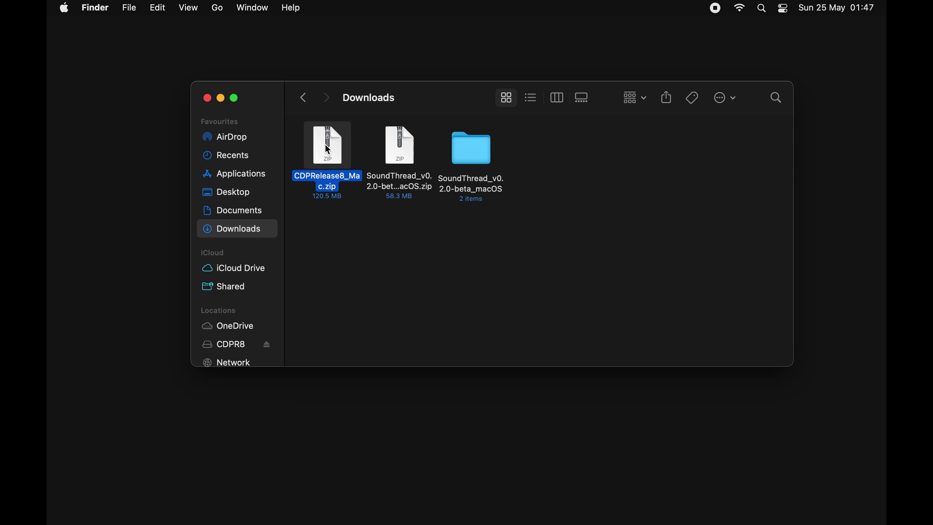
{"action": "double_click", "coordinate": [328, 150]}
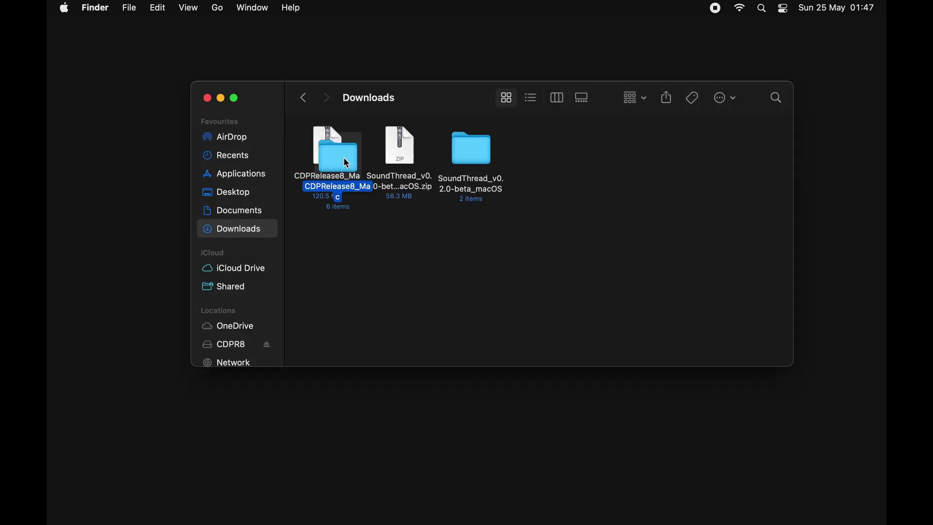
Open Installation Instructions macOS.txt from the extracted SoundThread_v0.2.0-beta_macOS folder.
{"action": "left_click", "coordinate": [474, 149]}
{"action": "double_click", "coordinate": [473, 149]}
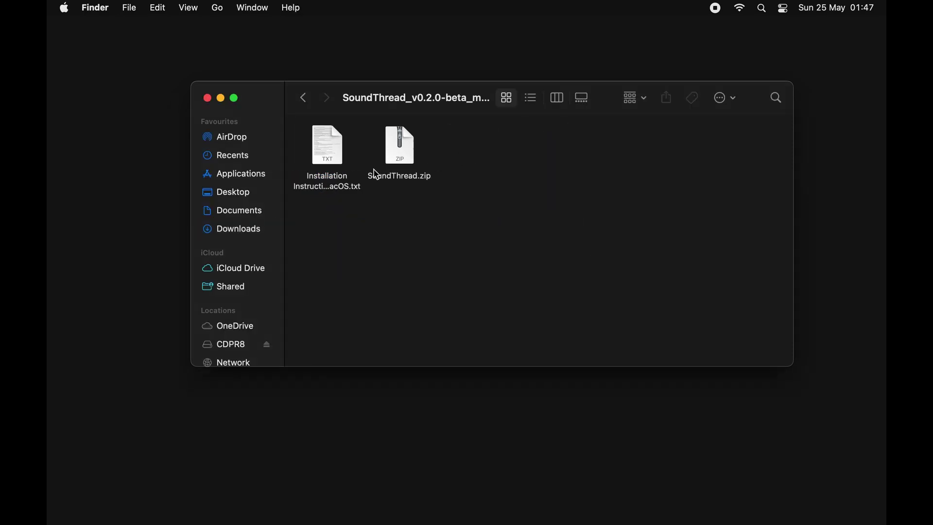
{"action": "left_click", "coordinate": [327, 155]}
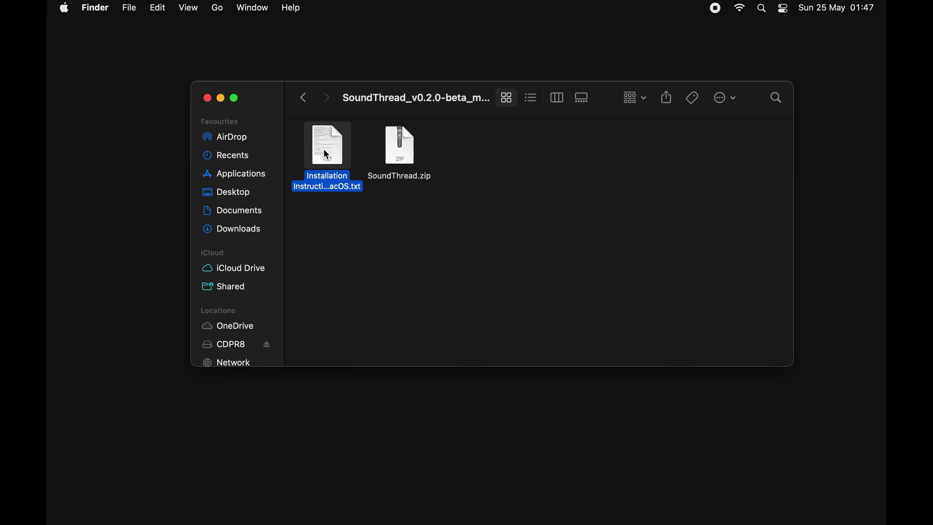
{"action": "double_click", "coordinate": [326, 156]}
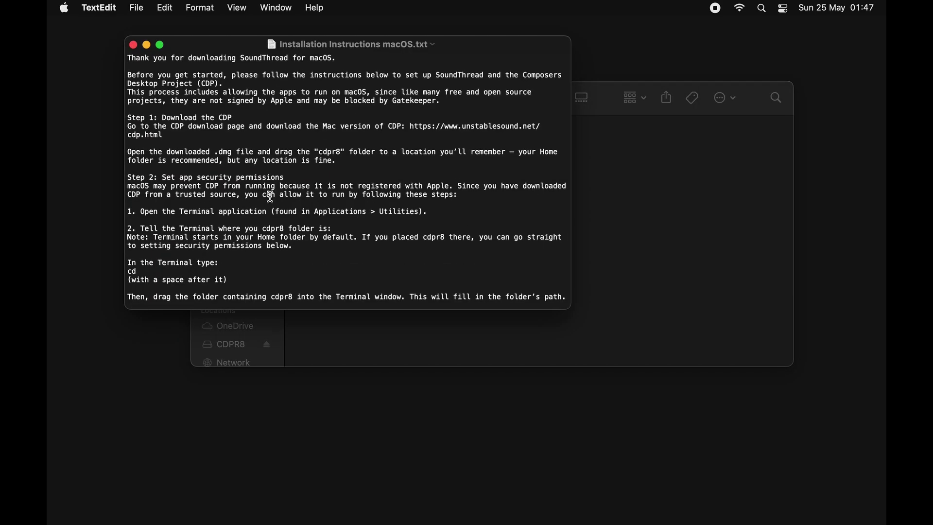
Mount CDPRelease8-Full.dmg from CDPRelease8_Mac and move the CDPR8 installer window aside.
{"action": "left_click", "coordinate": [658, 217]}
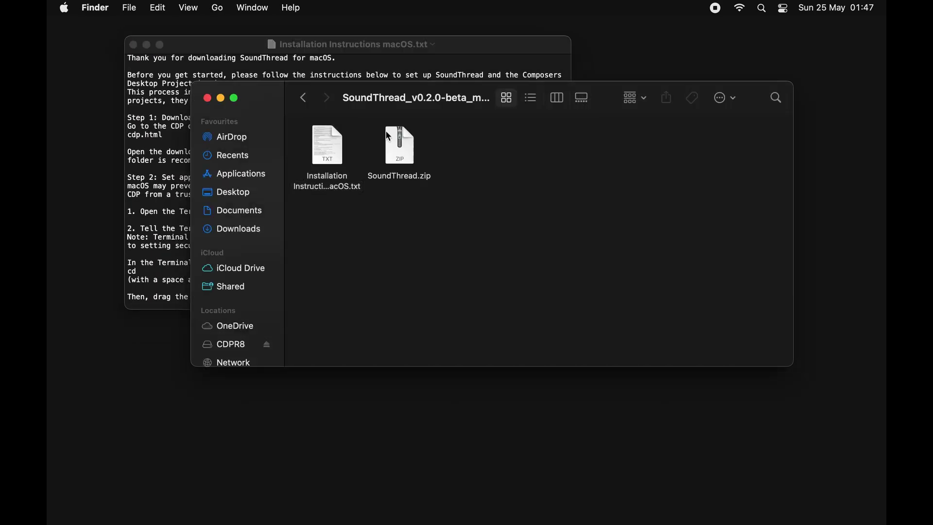
{"action": "left_click", "coordinate": [304, 98]}
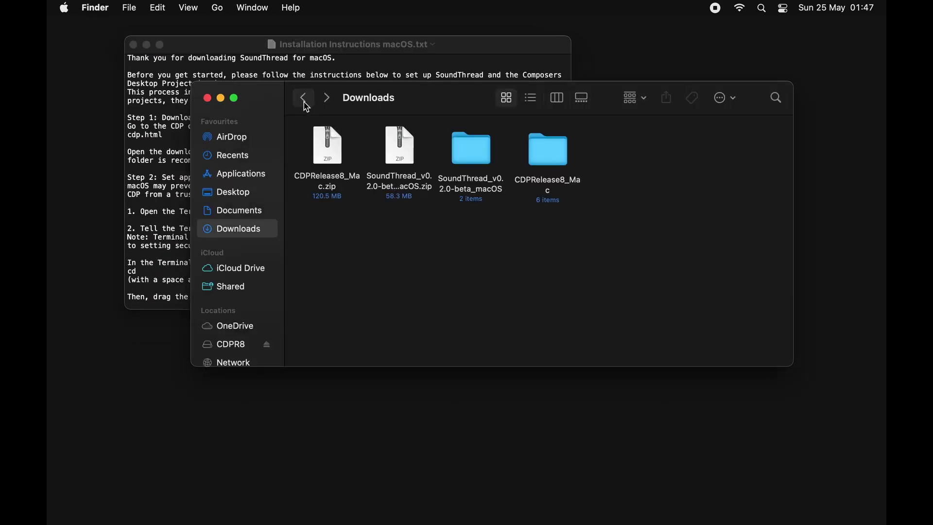
{"action": "double_click", "coordinate": [557, 157]}
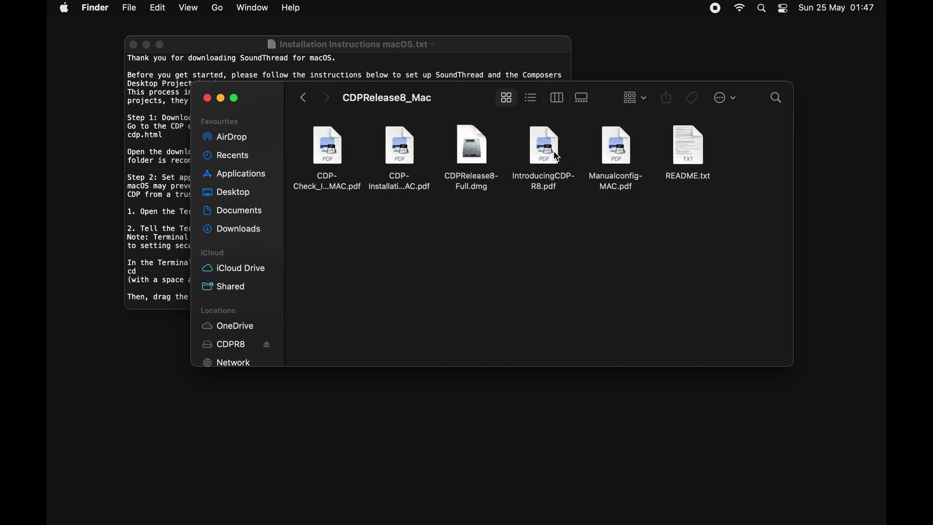
{"action": "left_click", "coordinate": [470, 149]}
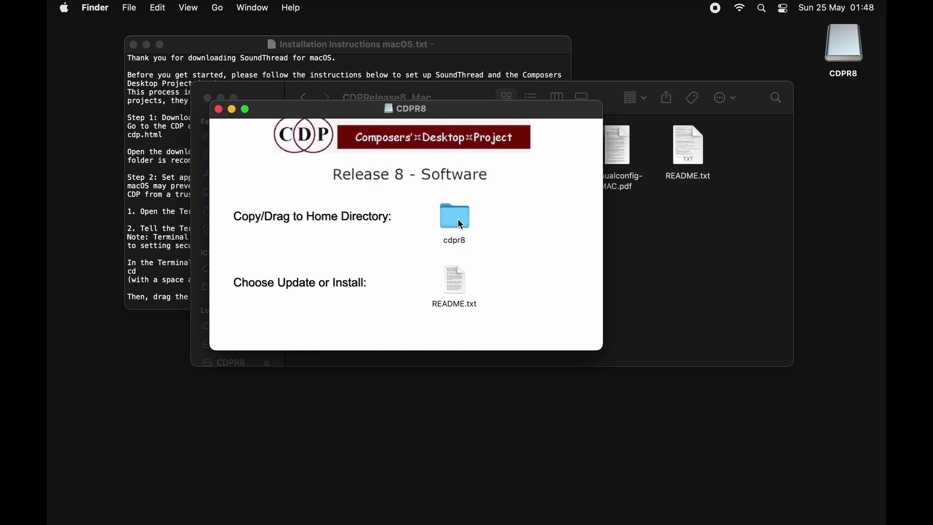
{"action": "left_click_drag", "start_coordinate": [436, 116], "coordinate": [612, 222]}
{"action": "left_click", "coordinate": [348, 240]}
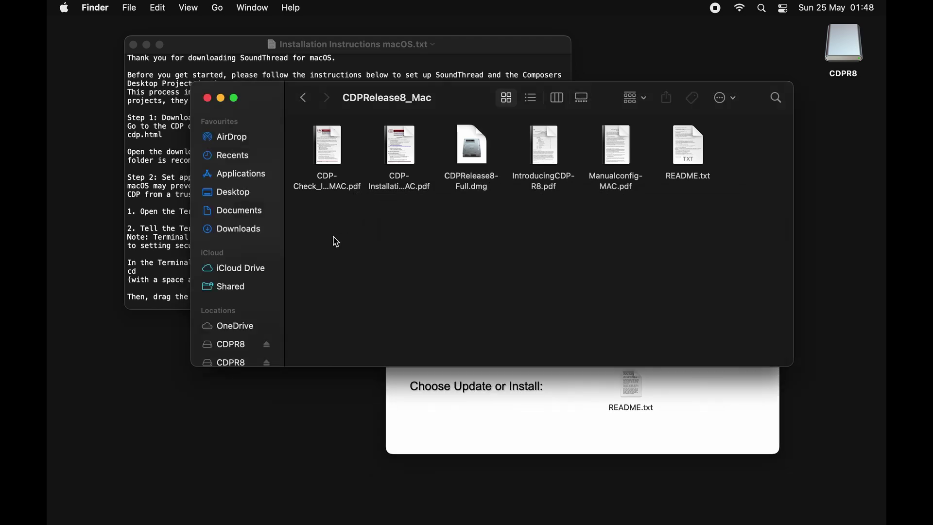
Copy the cdpr8 folder from the CDPR8 installer into the home folder, then return to CDPRelease8_Mac.
{"action": "left_click", "coordinate": [220, 10]}
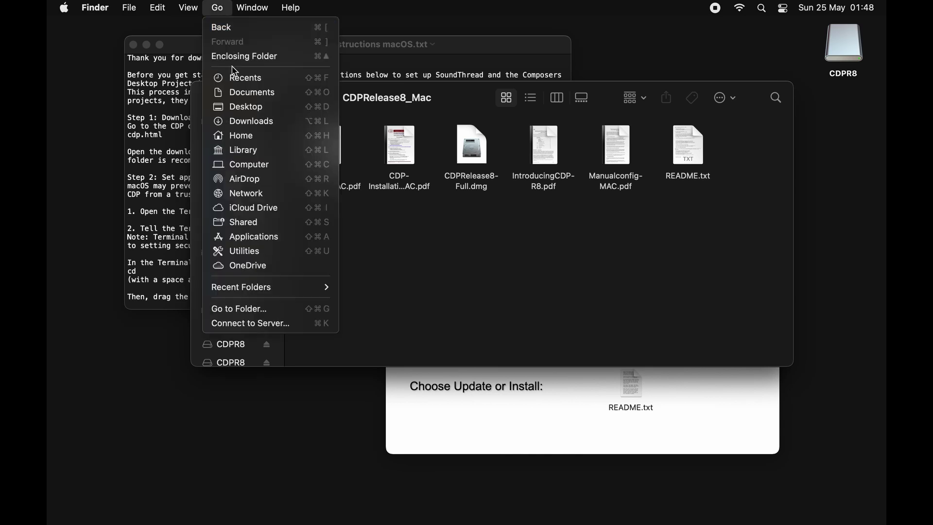
{"action": "left_click", "coordinate": [246, 139]}
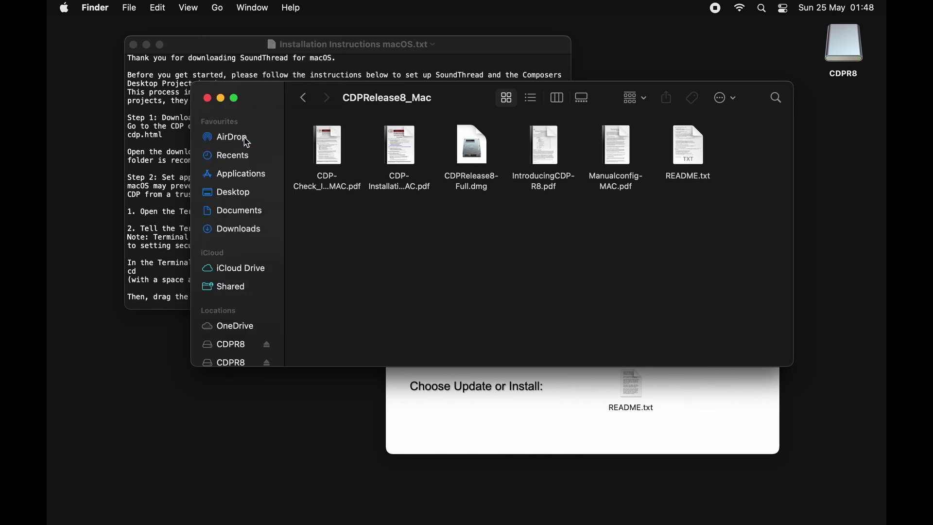
{"action": "left_click", "coordinate": [504, 408]}
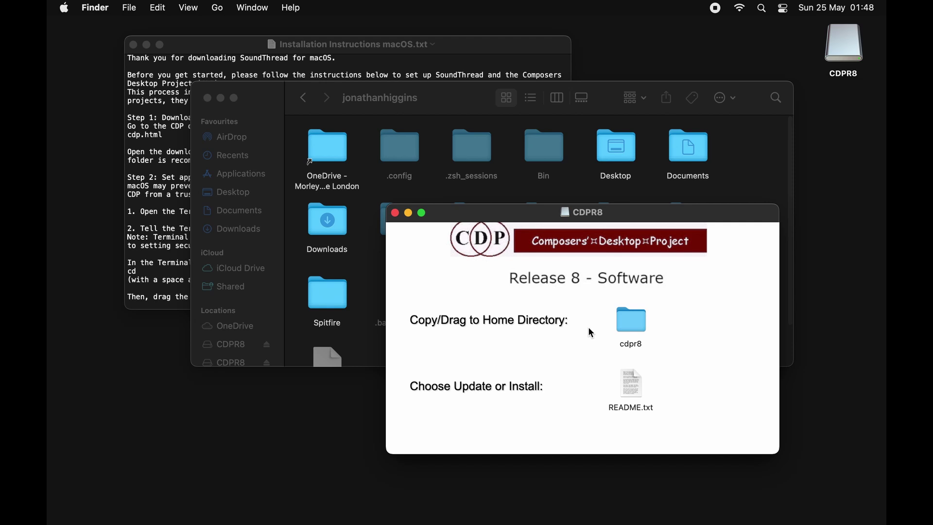
{"action": "left_click_drag", "start_coordinate": [631, 317], "coordinate": [366, 357]}
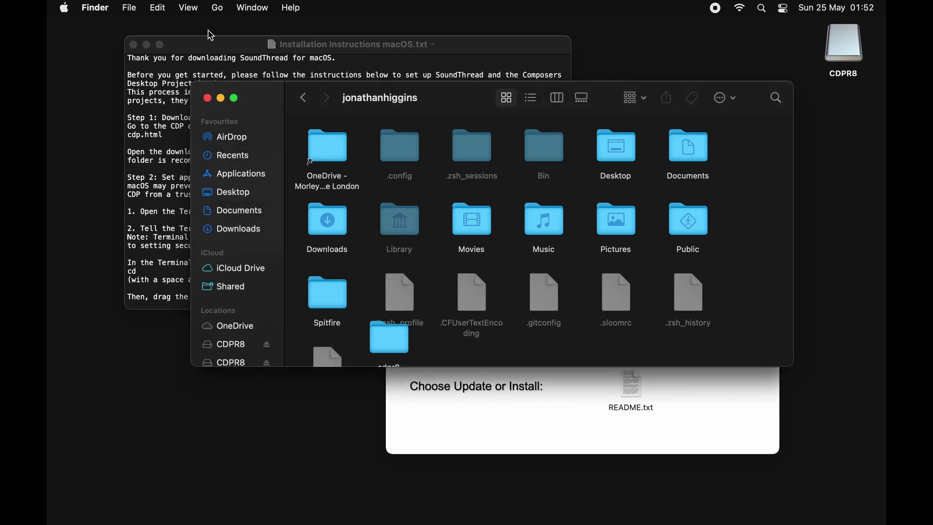
{"action": "left_click", "coordinate": [309, 103]}
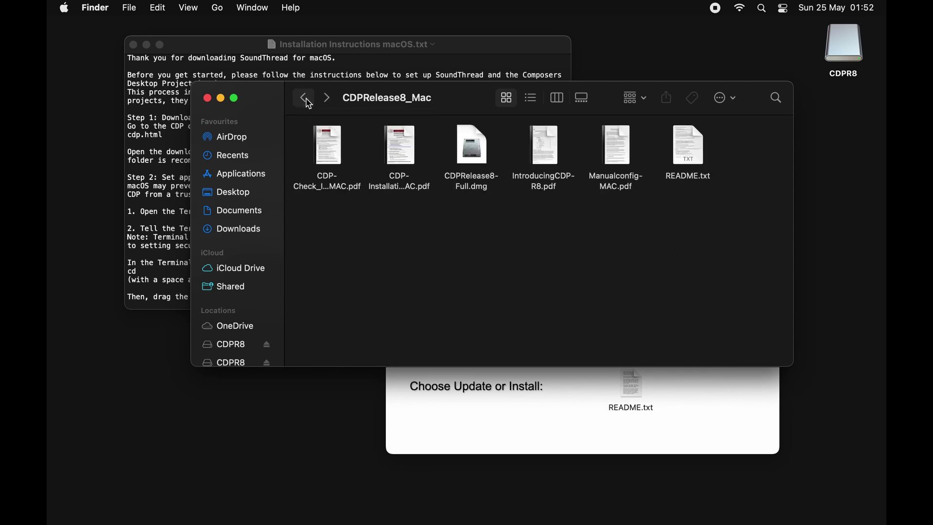
Go back to the Downloads folder and try a Spotlight search for Terminal, then cancel it.
{"action": "left_click", "coordinate": [309, 103]}
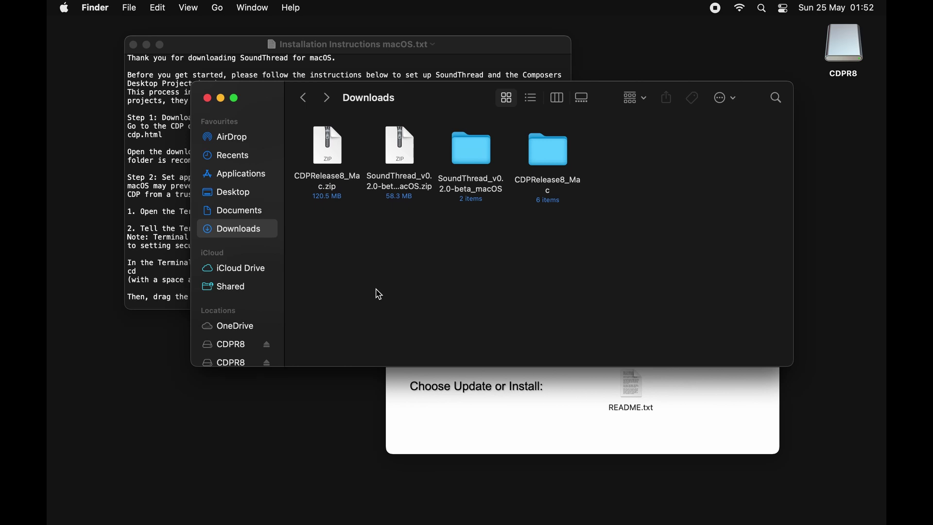
{"action": "key", "text": "super+space"}
{"action": "type", "text": "termin"}
{"action": "key", "text": "BackSpace"}
{"action": "key", "text": "BackSpace"}
{"action": "key", "text": "BackSpace"}
{"action": "key", "text": "BackSpace"}
{"action": "key", "text": "BackSpace"}
{"action": "key", "text": "BackSpace"}
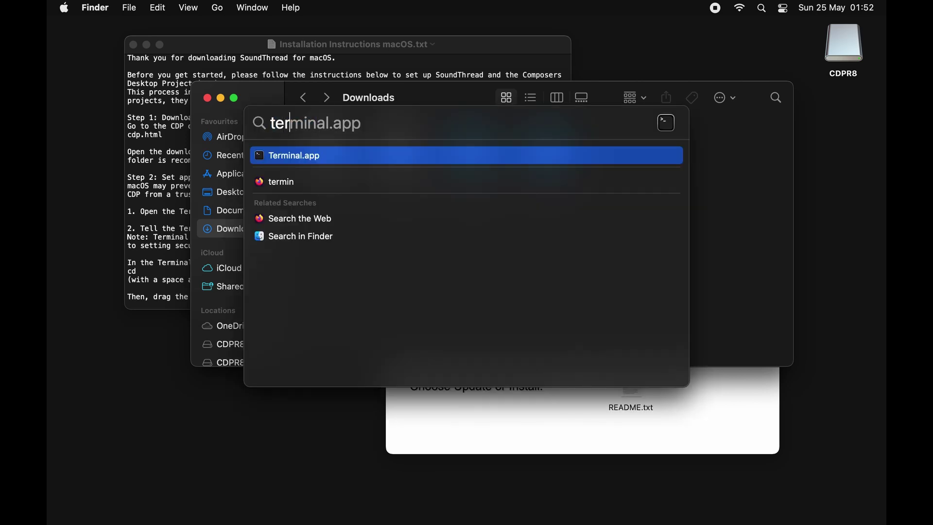
{"action": "key", "text": "Escape"}
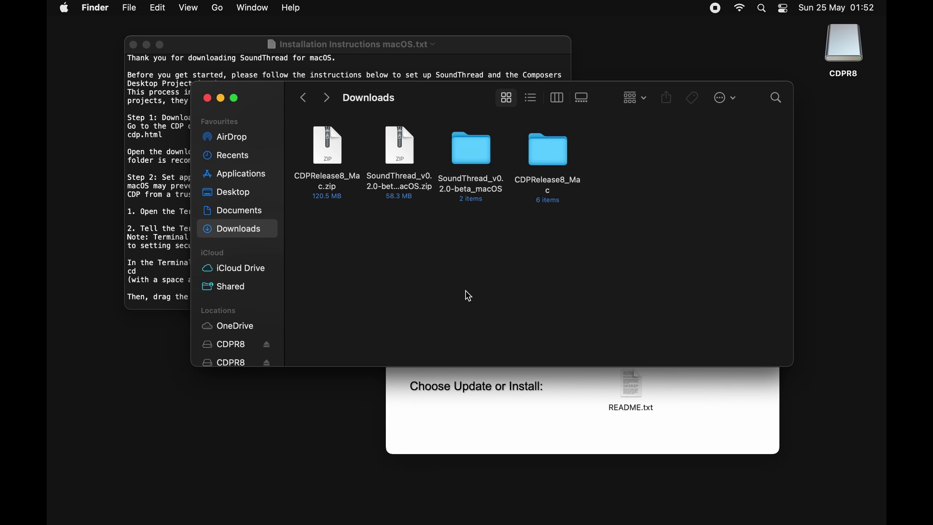
Launch Terminal.app from the Utilities apps in the Dock.
{"action": "left_click", "coordinate": [698, 508]}
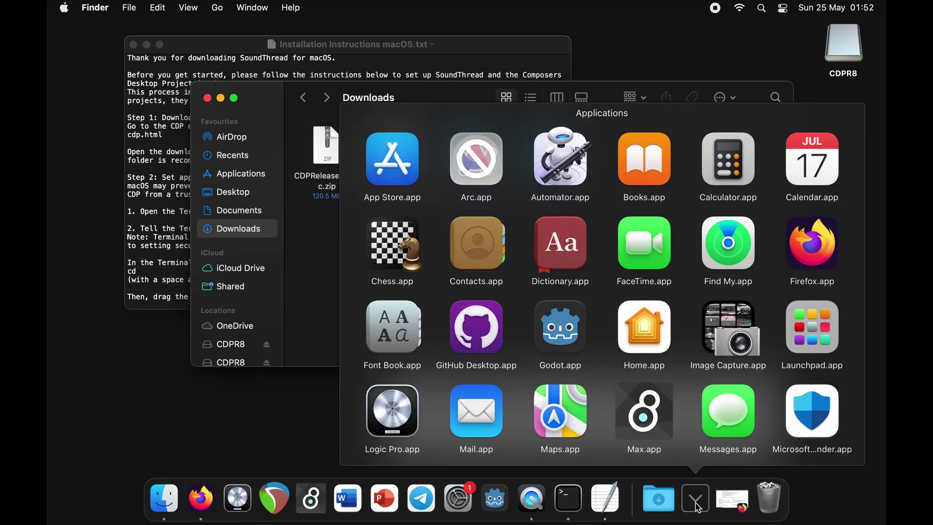
{"action": "scroll", "coordinate": [642, 336], "scroll_direction": "down", "scroll_amount": 5}
{"action": "scroll", "coordinate": [641, 335], "scroll_direction": "down", "scroll_amount": 8}
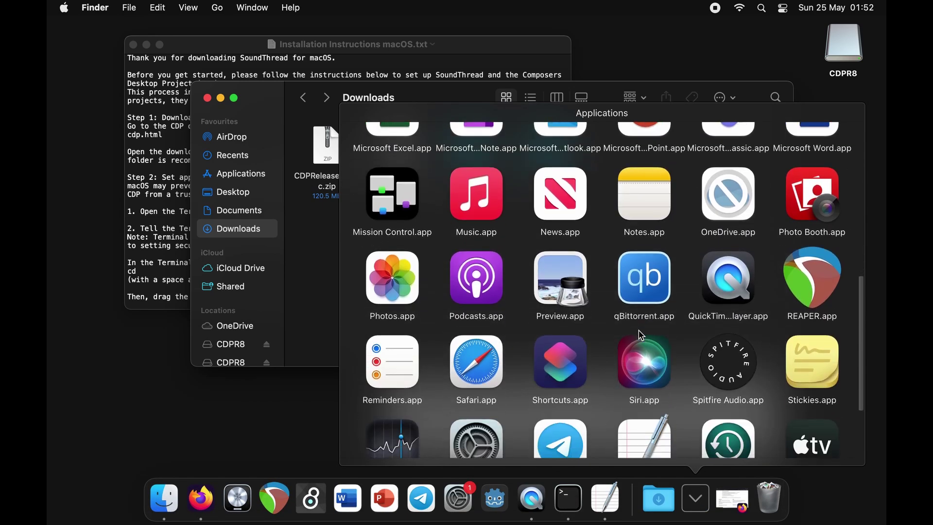
{"action": "left_click", "coordinate": [484, 418]}
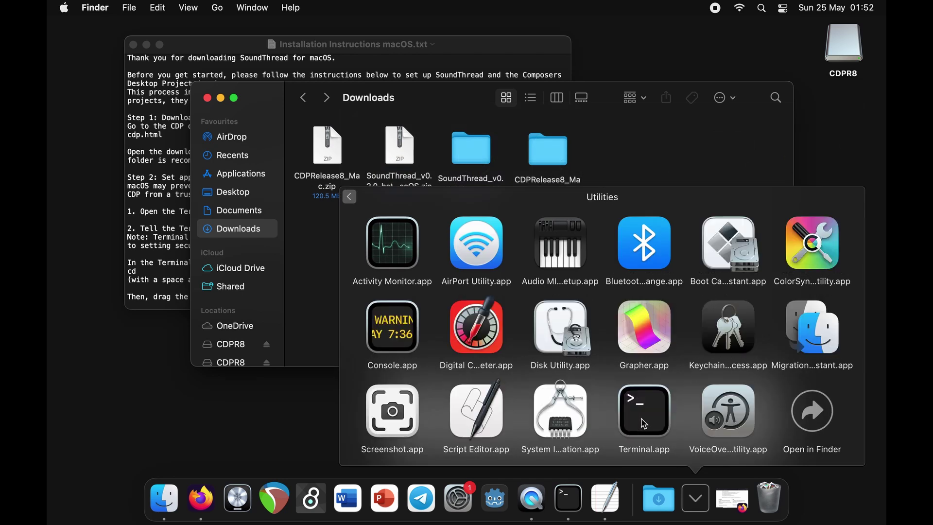
{"action": "left_click", "coordinate": [643, 421]}
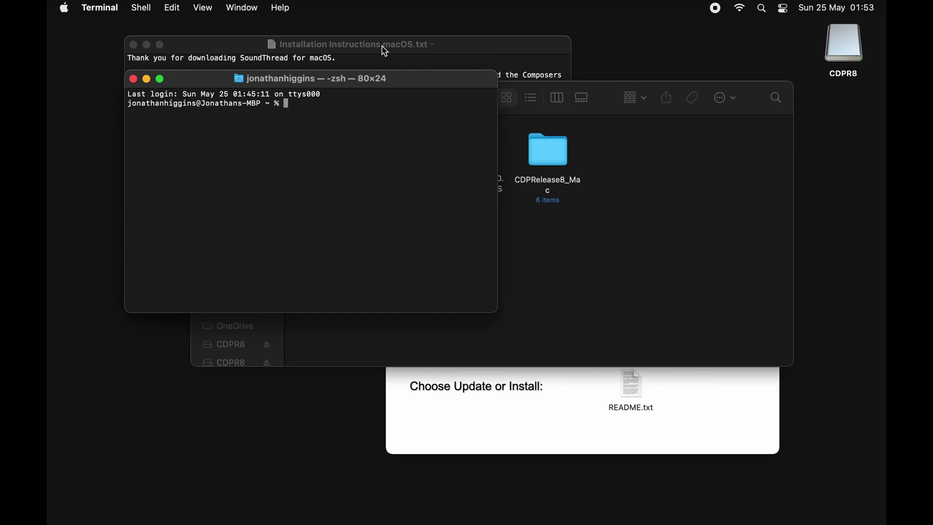
Copy the 'xattr -rc cdpr8' command from the installation instructions.
{"action": "left_click", "coordinate": [385, 51]}
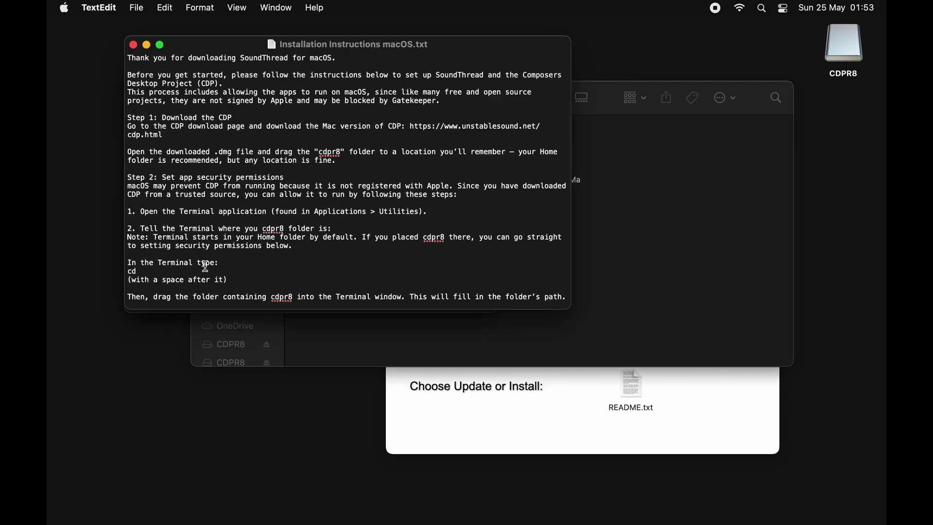
{"action": "scroll", "coordinate": [221, 270], "scroll_direction": "down", "scroll_amount": 3}
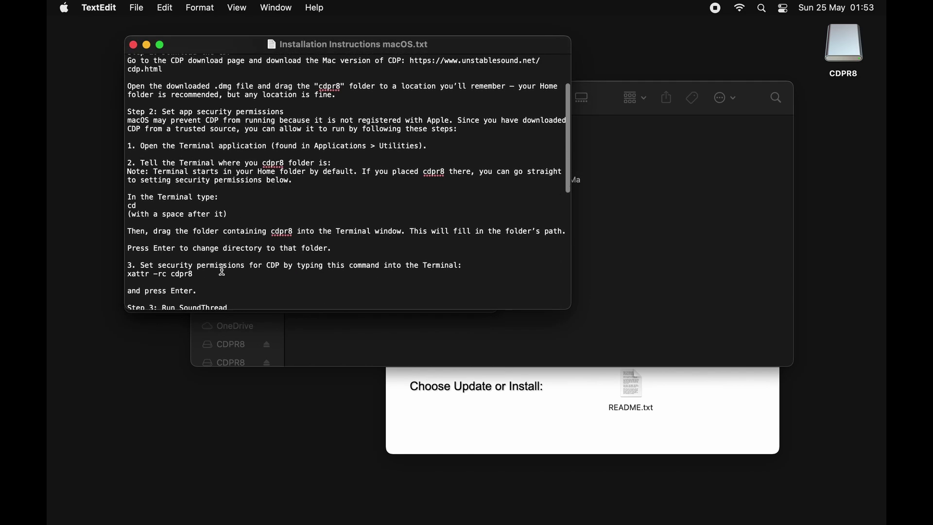
{"action": "scroll", "coordinate": [222, 271], "scroll_direction": "down", "scroll_amount": 2}
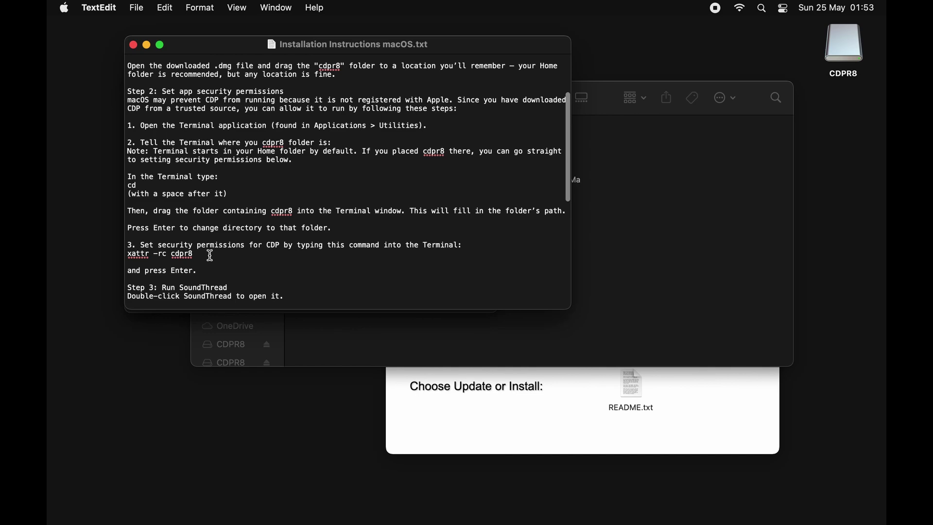
{"action": "left_click_drag", "start_coordinate": [210, 256], "coordinate": [126, 256]}
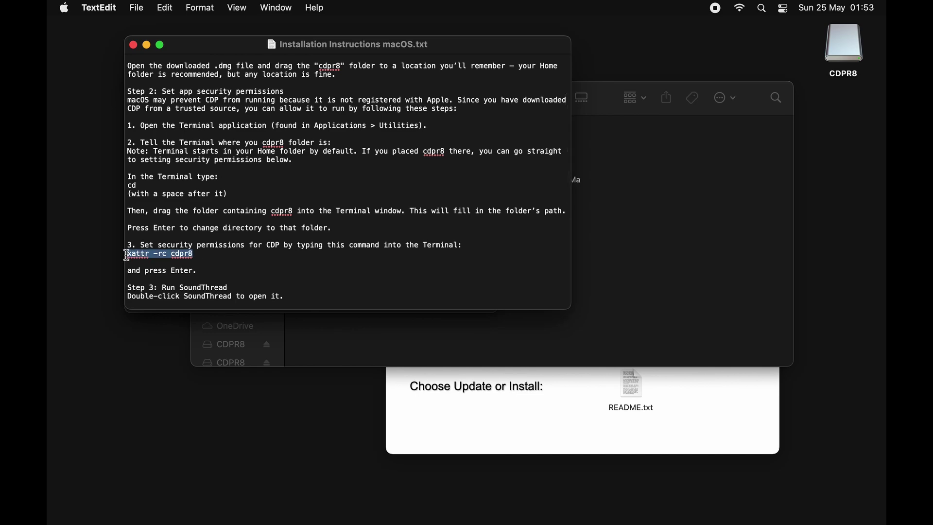
{"action": "key", "text": "super+c"}
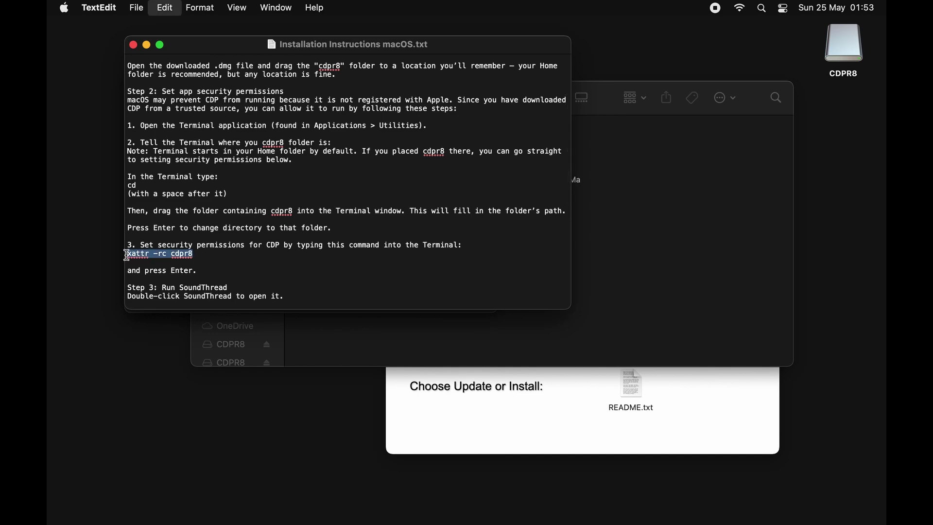
Paste 'xattr -rc cdpr8' into Terminal and run it.
{"action": "left_click", "coordinate": [147, 46]}
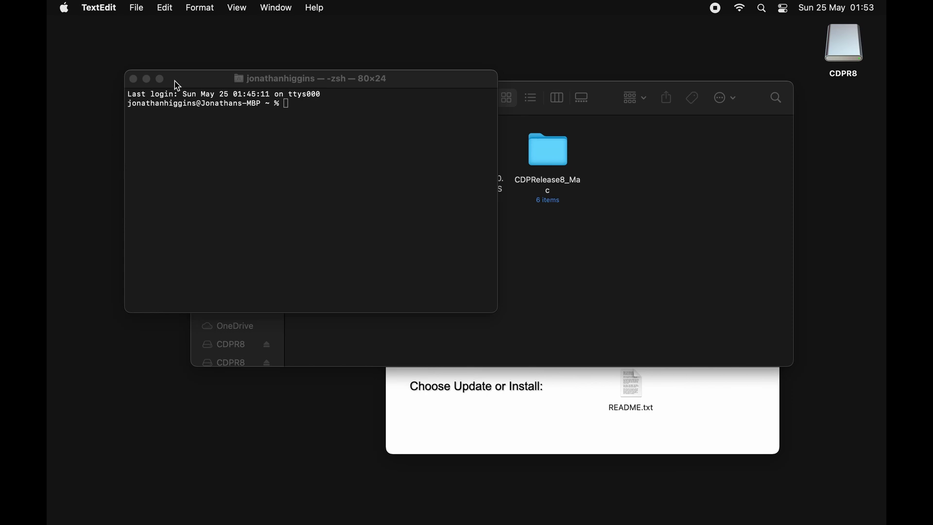
{"action": "left_click", "coordinate": [298, 104]}
{"action": "key", "text": "super+v"}
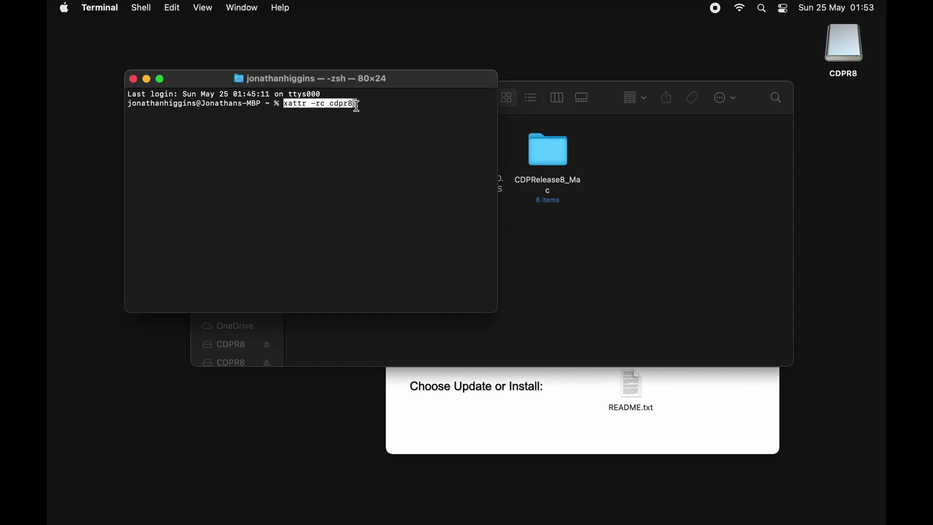
{"action": "key", "text": "Right"}
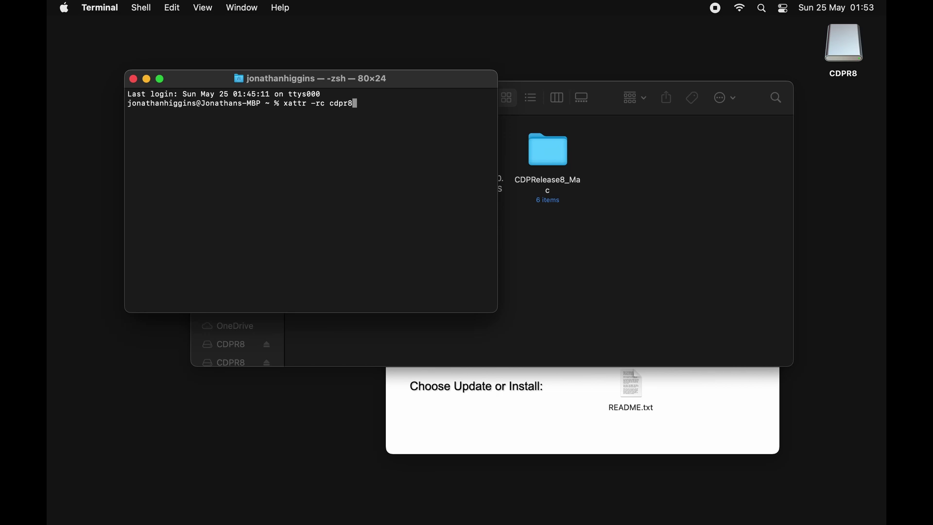
{"action": "key", "text": "Return"}
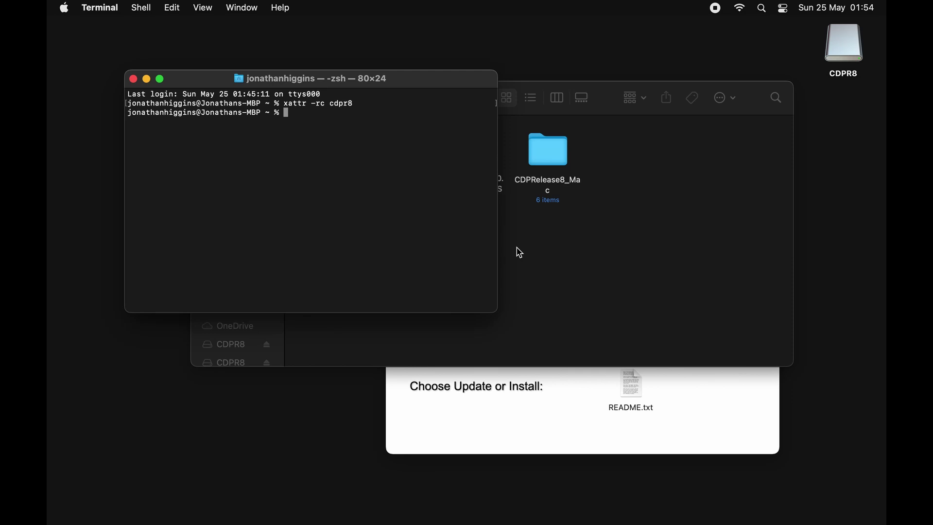
Extract SoundThread.zip in the SoundThread_v0.2.0-beta_macOS folder and try launching SoundThread.app.
{"action": "left_click", "coordinate": [545, 263]}
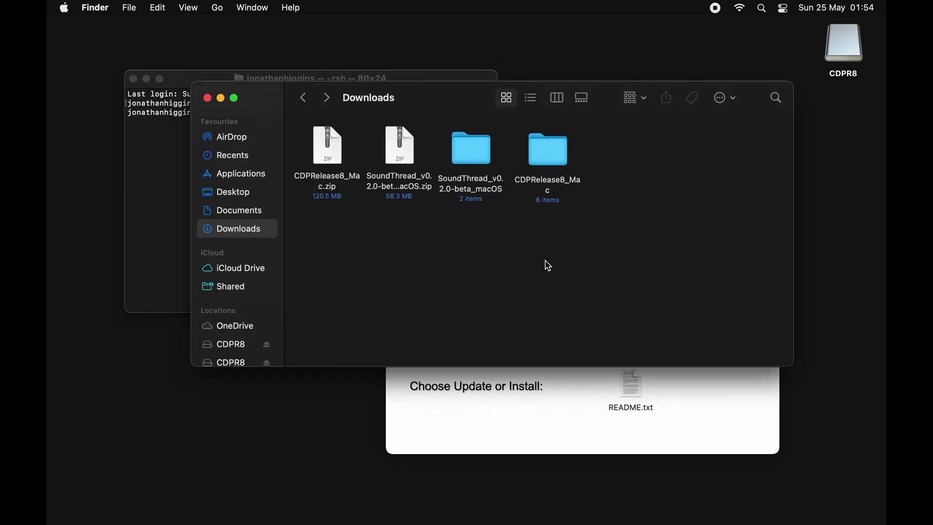
{"action": "double_click", "coordinate": [470, 155]}
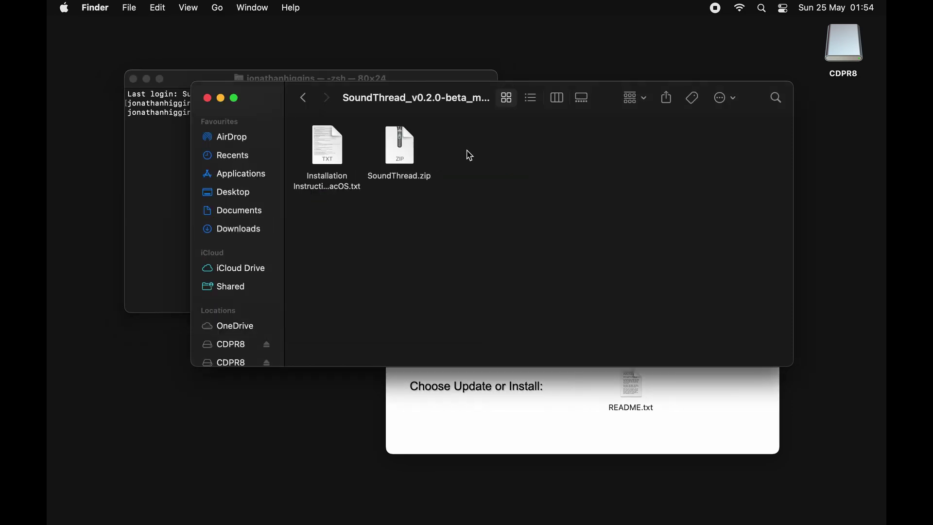
{"action": "left_click", "coordinate": [404, 159]}
{"action": "double_click", "coordinate": [403, 158]}
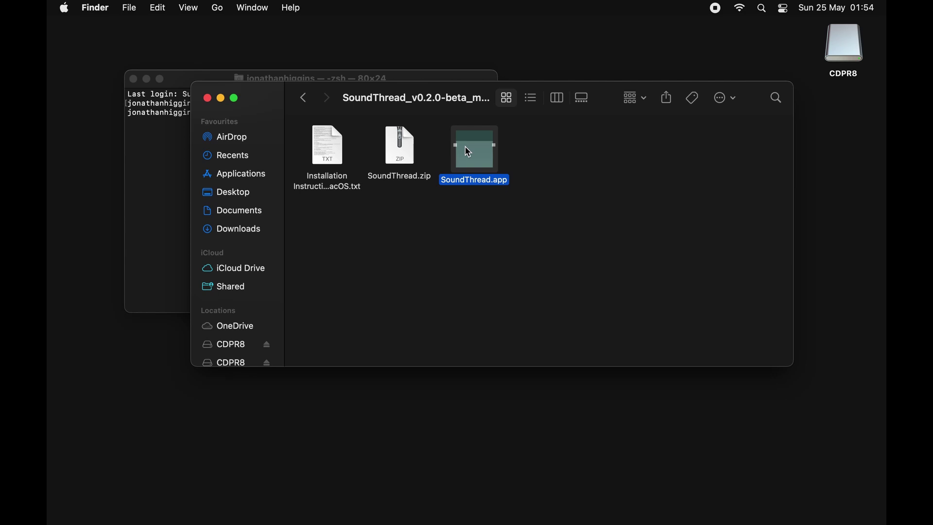
{"action": "double_click", "coordinate": [469, 152]}
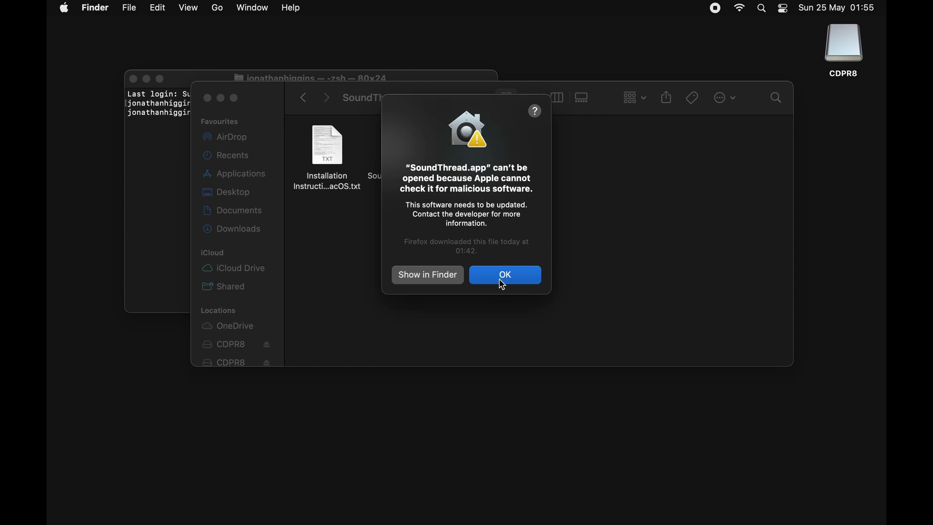
Dismiss the warning and use Security & Privacy's Open Anyway to let SoundThread.app open.
{"action": "left_click", "coordinate": [504, 281]}
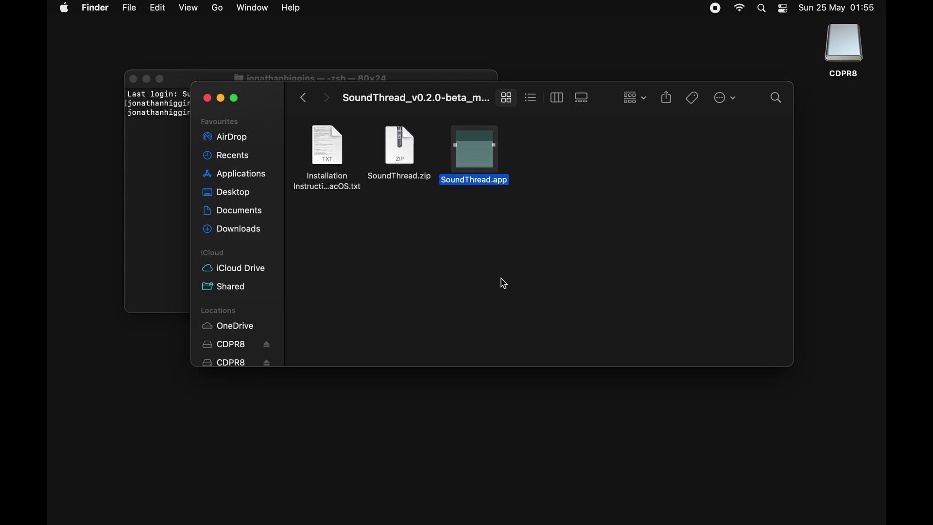
{"action": "key", "text": "super+space"}
{"action": "type", "text": "se"}
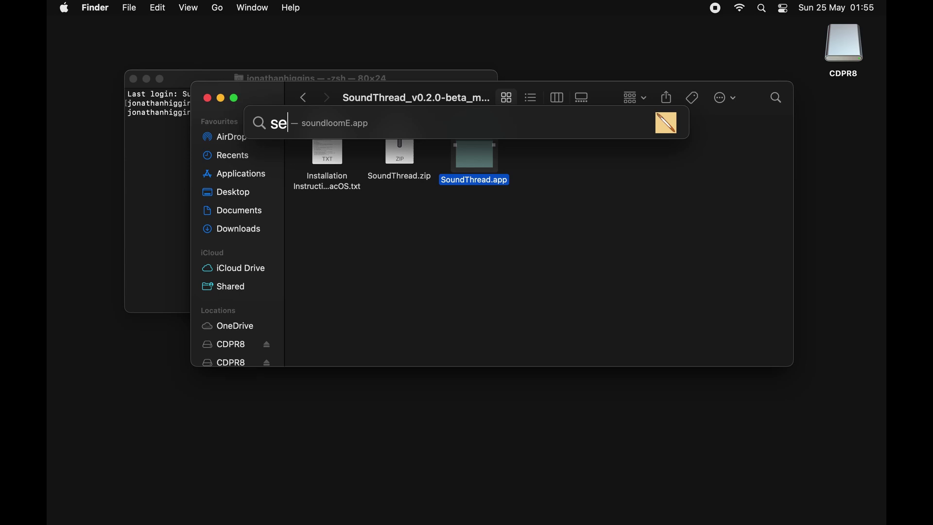
{"action": "type", "text": "tt"}
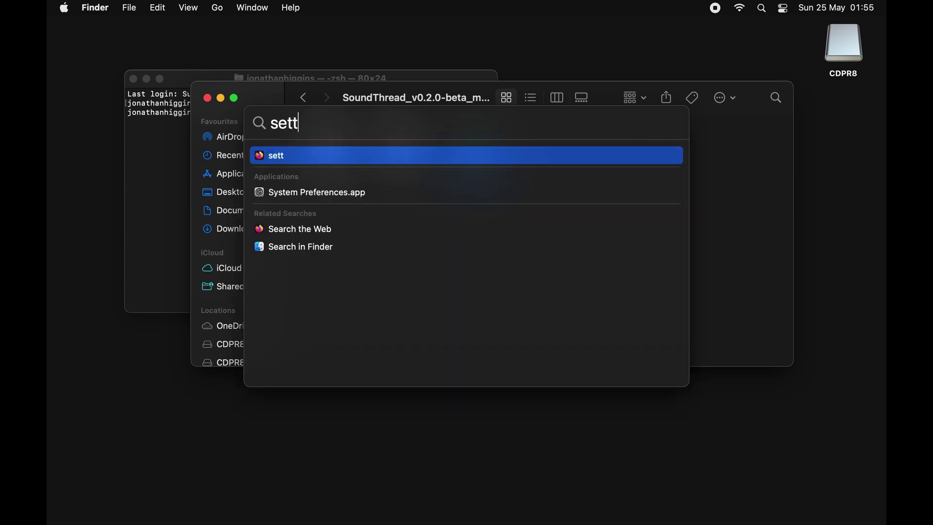
{"action": "left_click", "coordinate": [370, 194]}
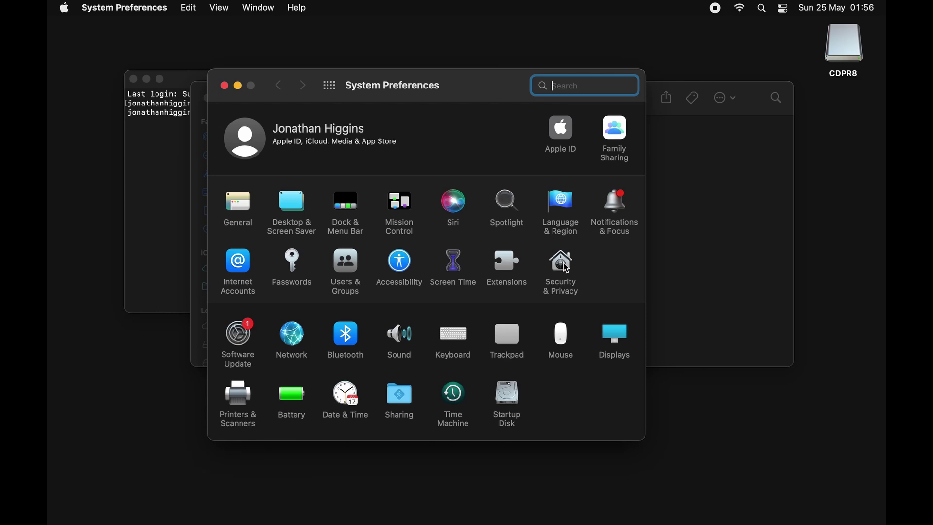
{"action": "left_click", "coordinate": [563, 270]}
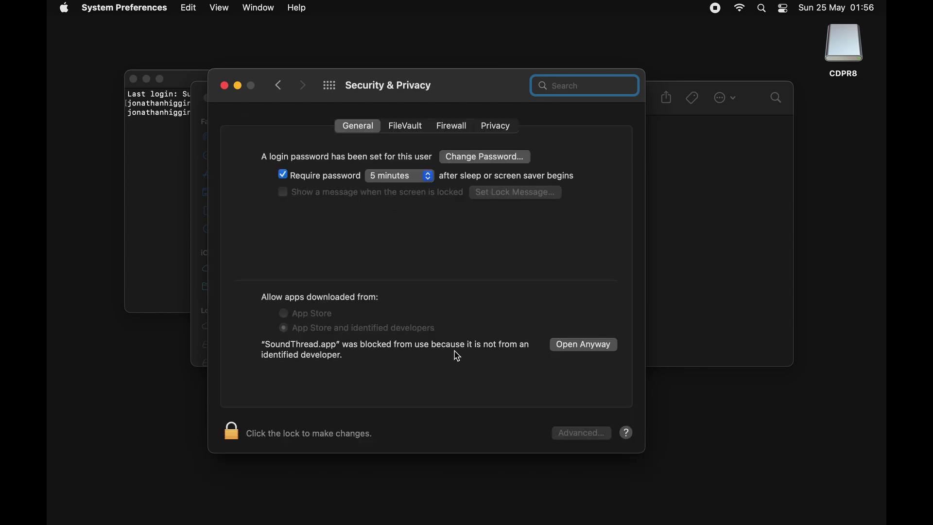
{"action": "left_click", "coordinate": [585, 346]}
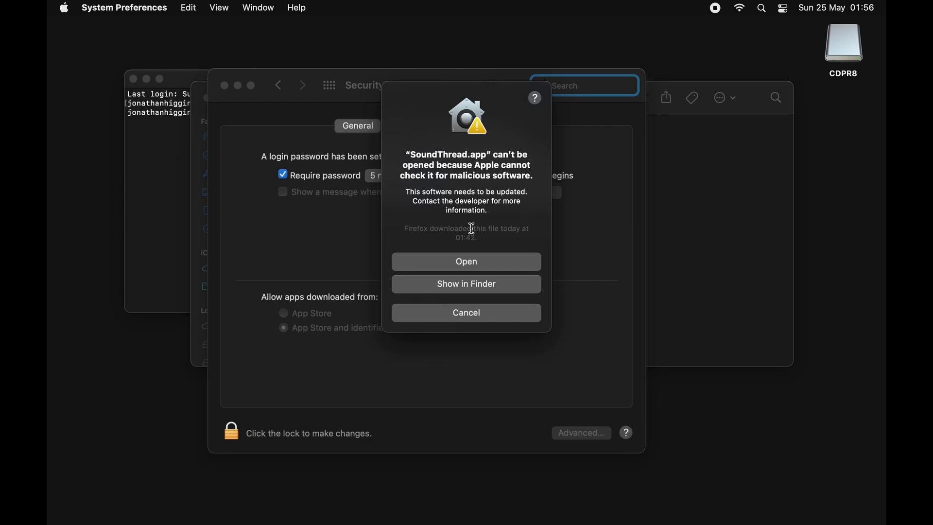
{"action": "left_click", "coordinate": [475, 269]}
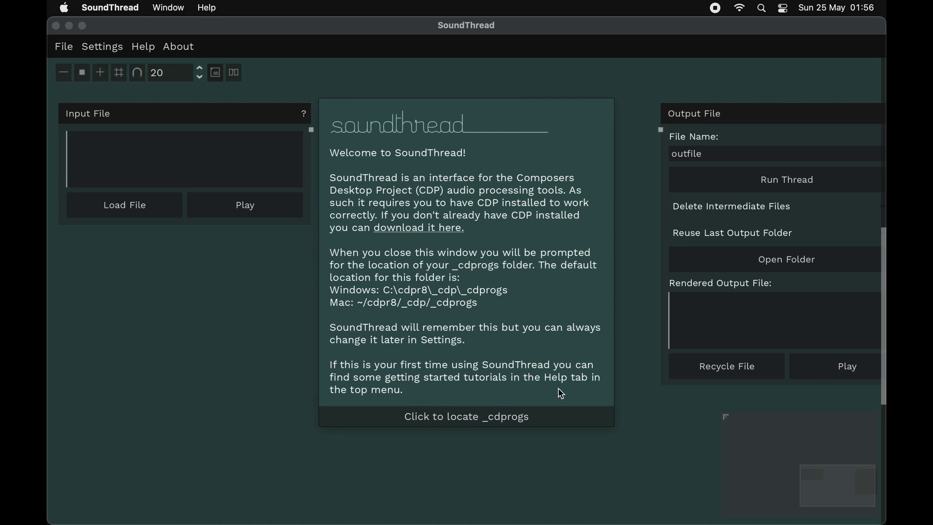
Point SoundThread at home > cdpr8 > _cdp > _cdprogs as the CDP programs folder.
{"action": "left_click", "coordinate": [485, 421]}
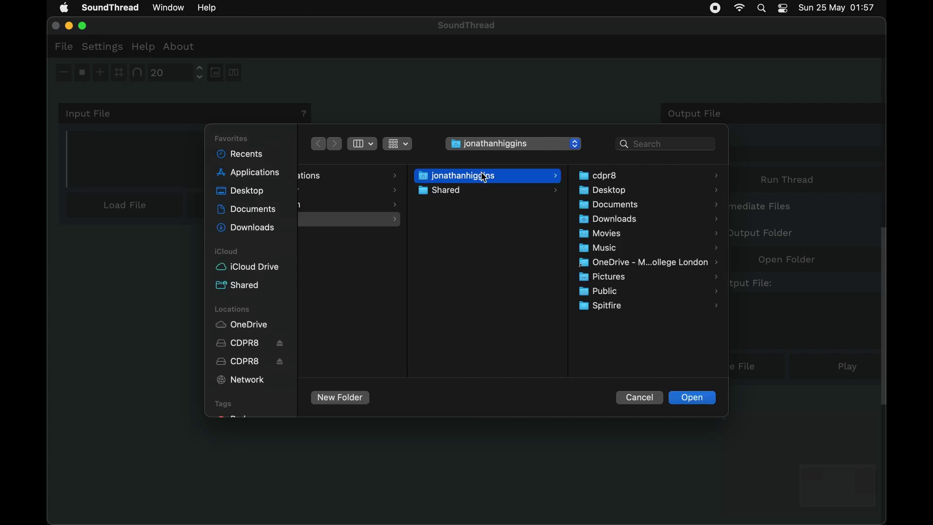
{"action": "left_click", "coordinate": [615, 180]}
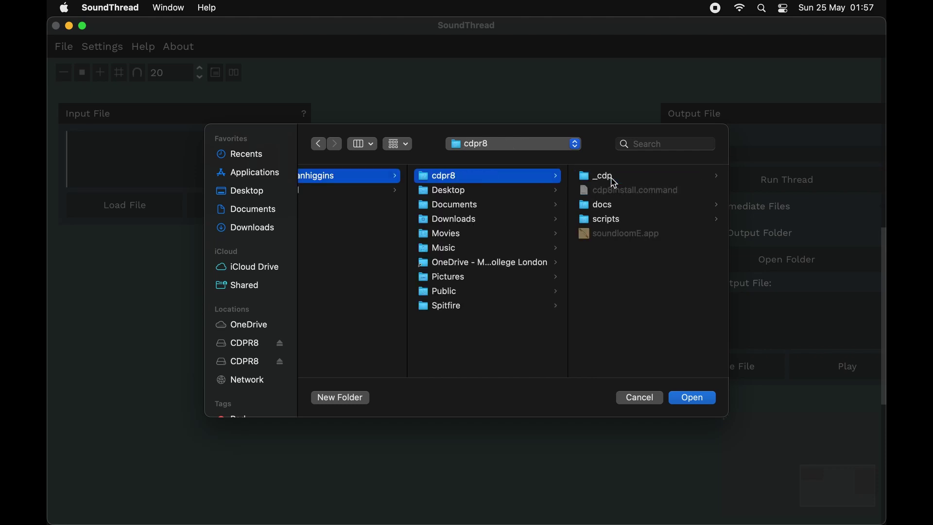
{"action": "left_click", "coordinate": [615, 183]}
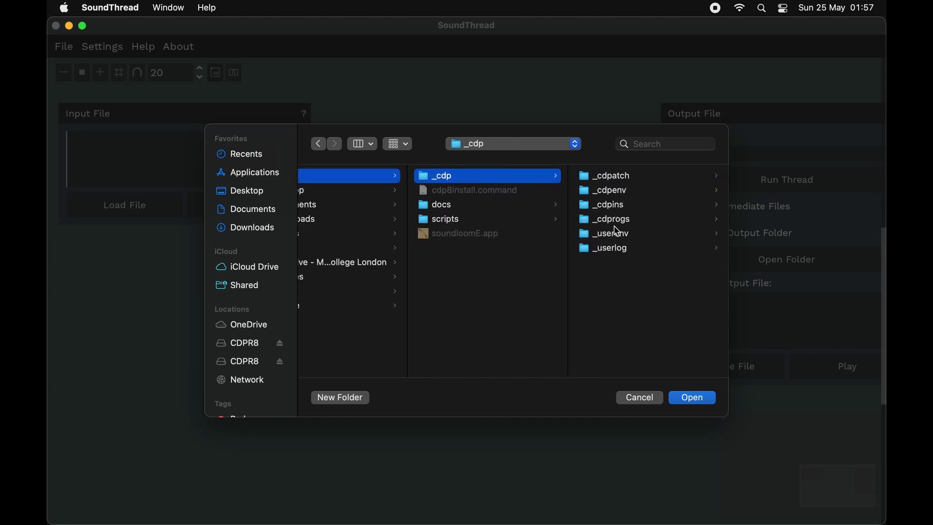
{"action": "left_click", "coordinate": [617, 221]}
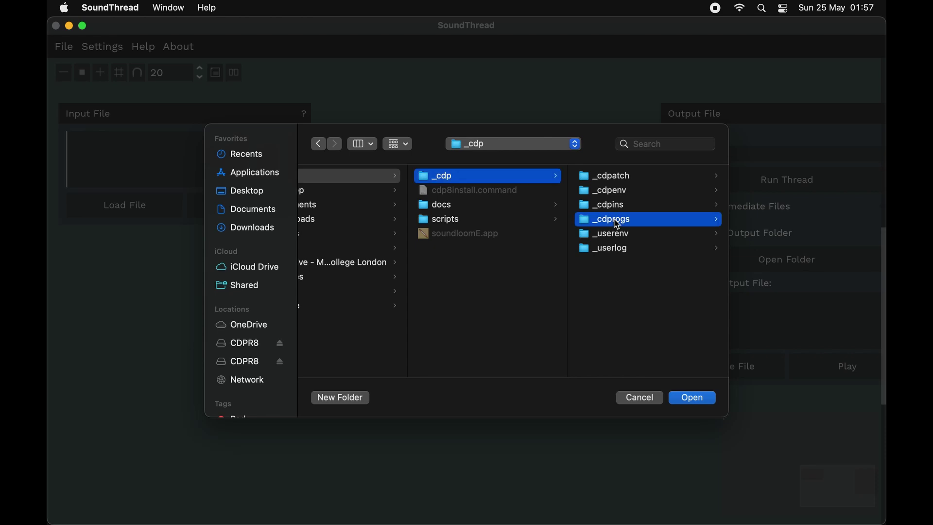
{"action": "left_click", "coordinate": [693, 400]}
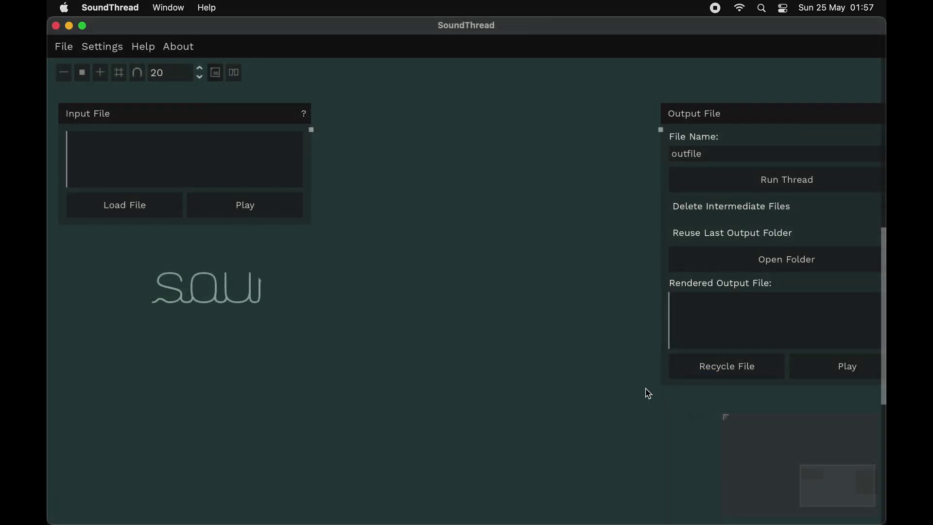